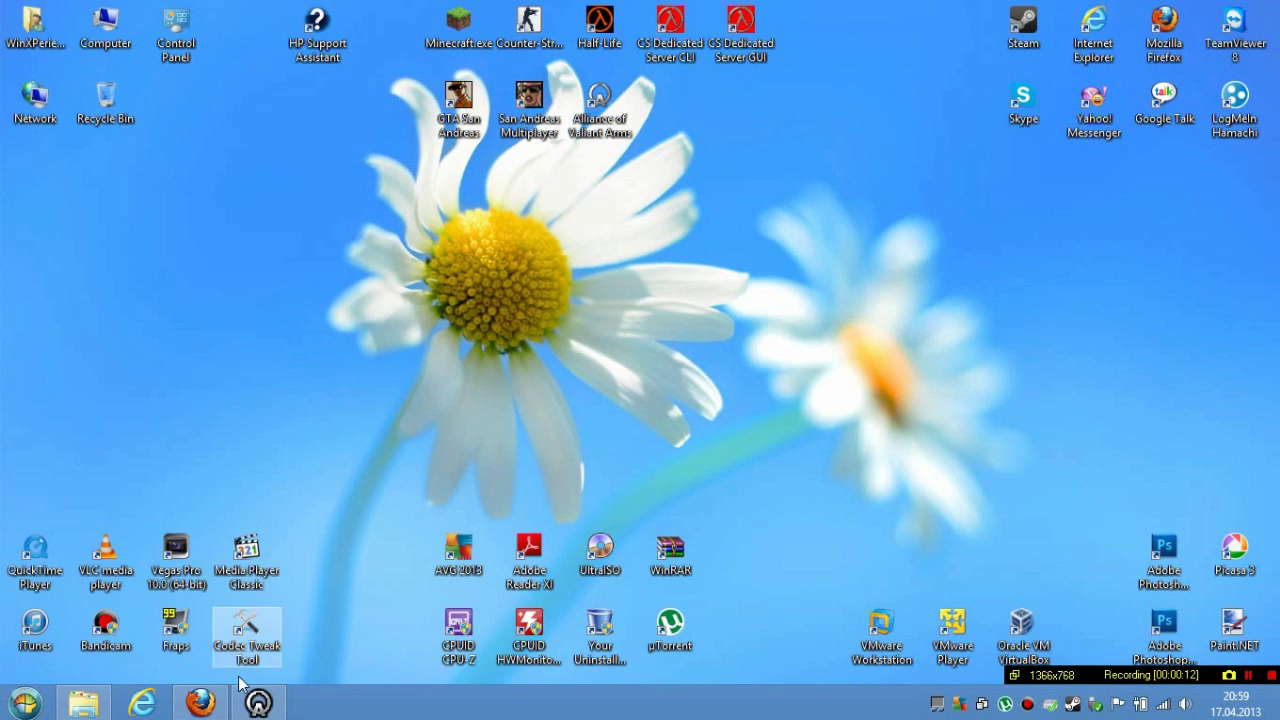
# Restore the Firefox window showing Winaero's classic themes for Windows 8 page
pyautogui.click(197, 705)
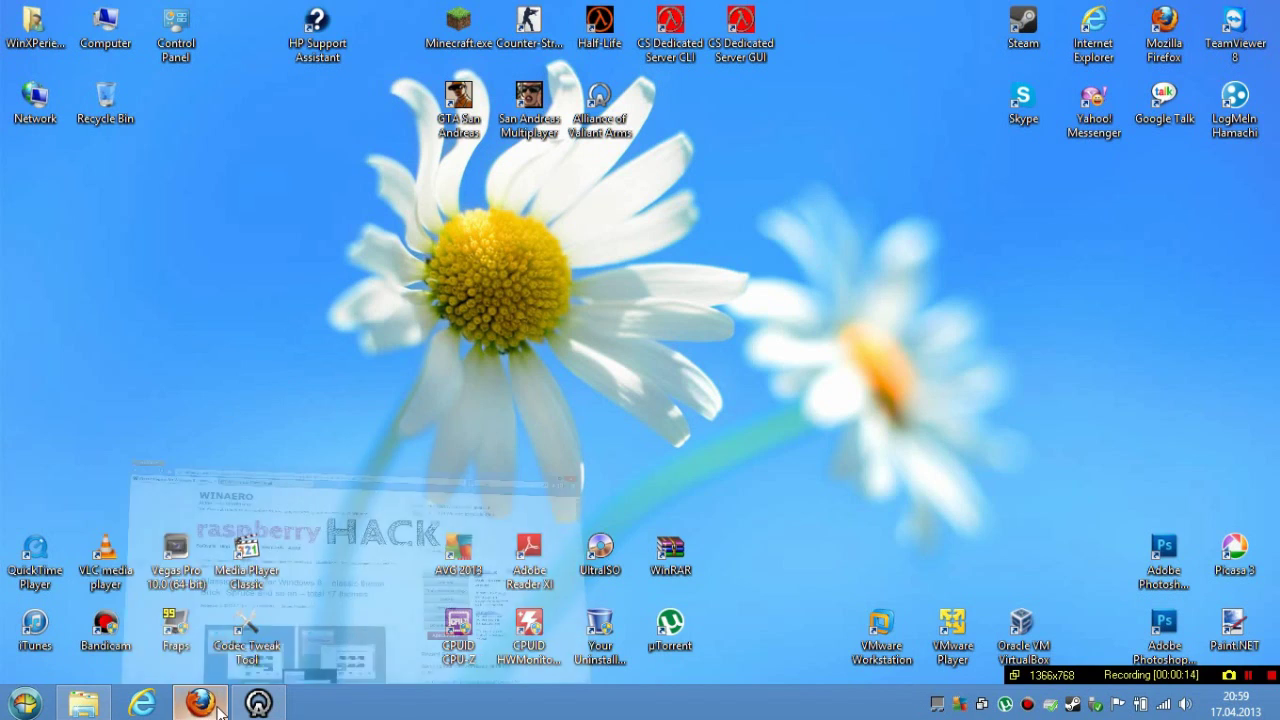
# Bring the classicthemes8 folder window forward and select the install.cmd script
pyautogui.scroll(-10, 273, 349)
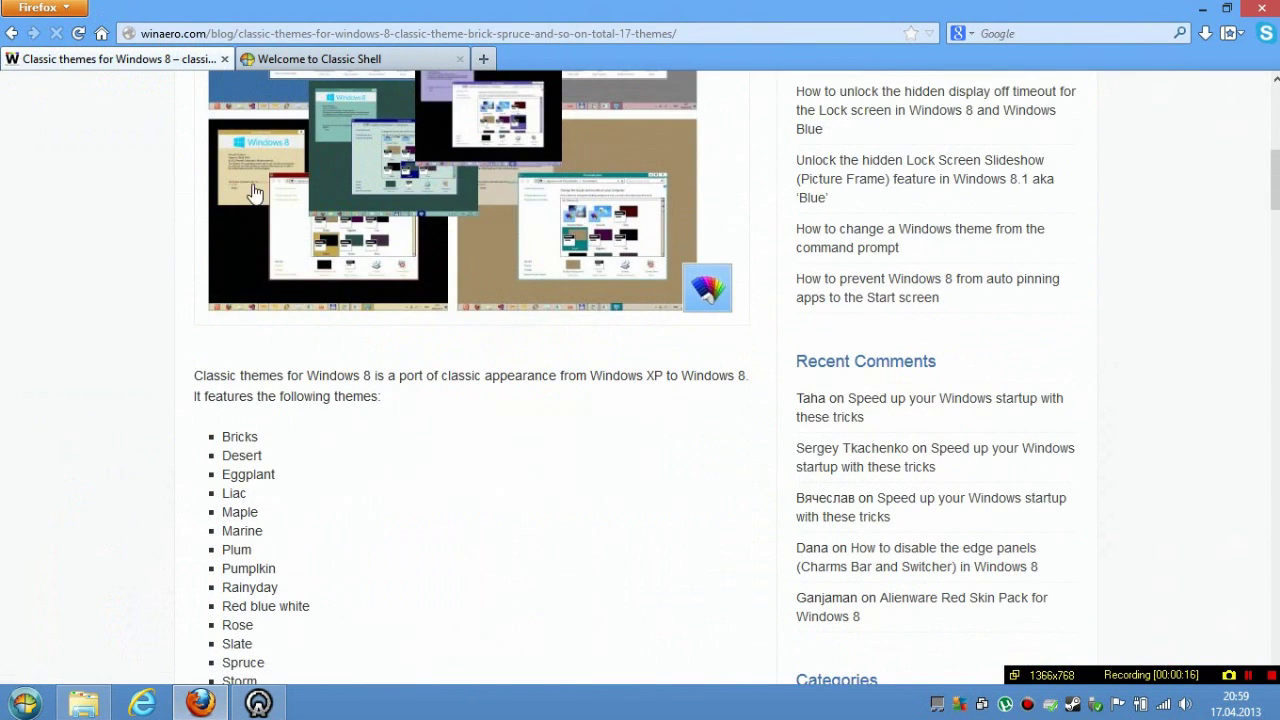
pyautogui.scroll(10, 506, 244)
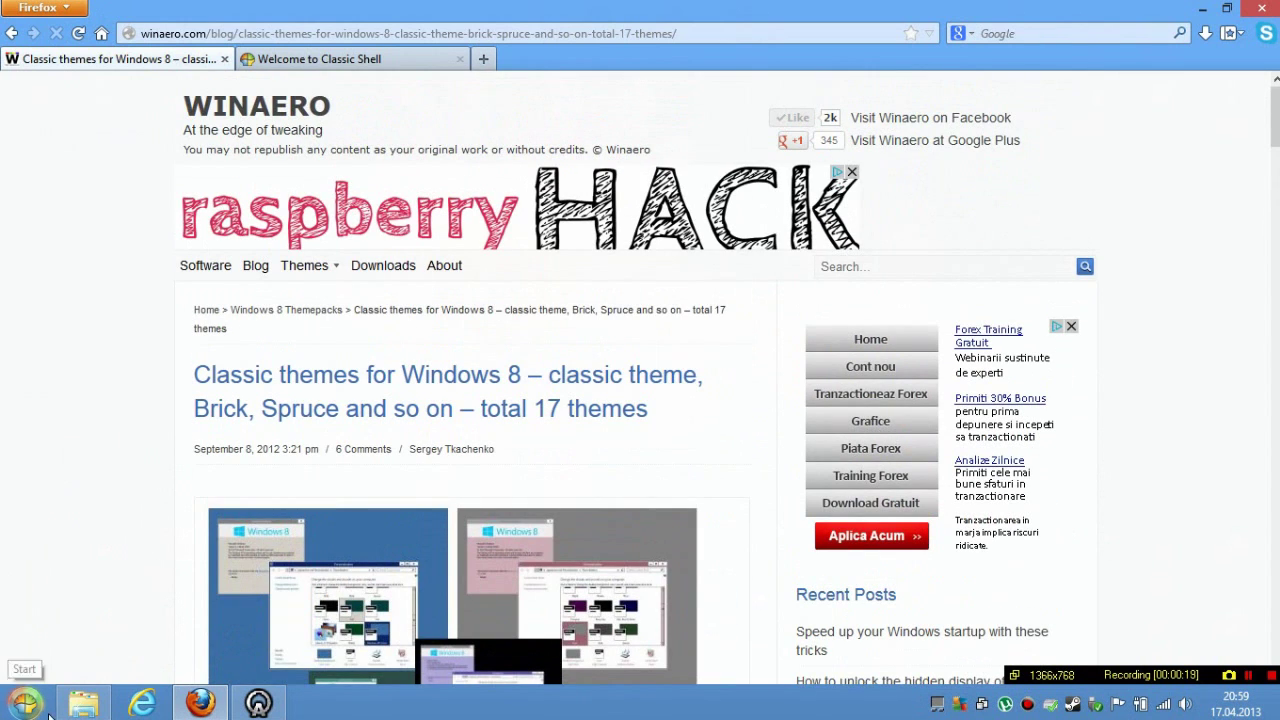
pyautogui.moveTo(72, 708)
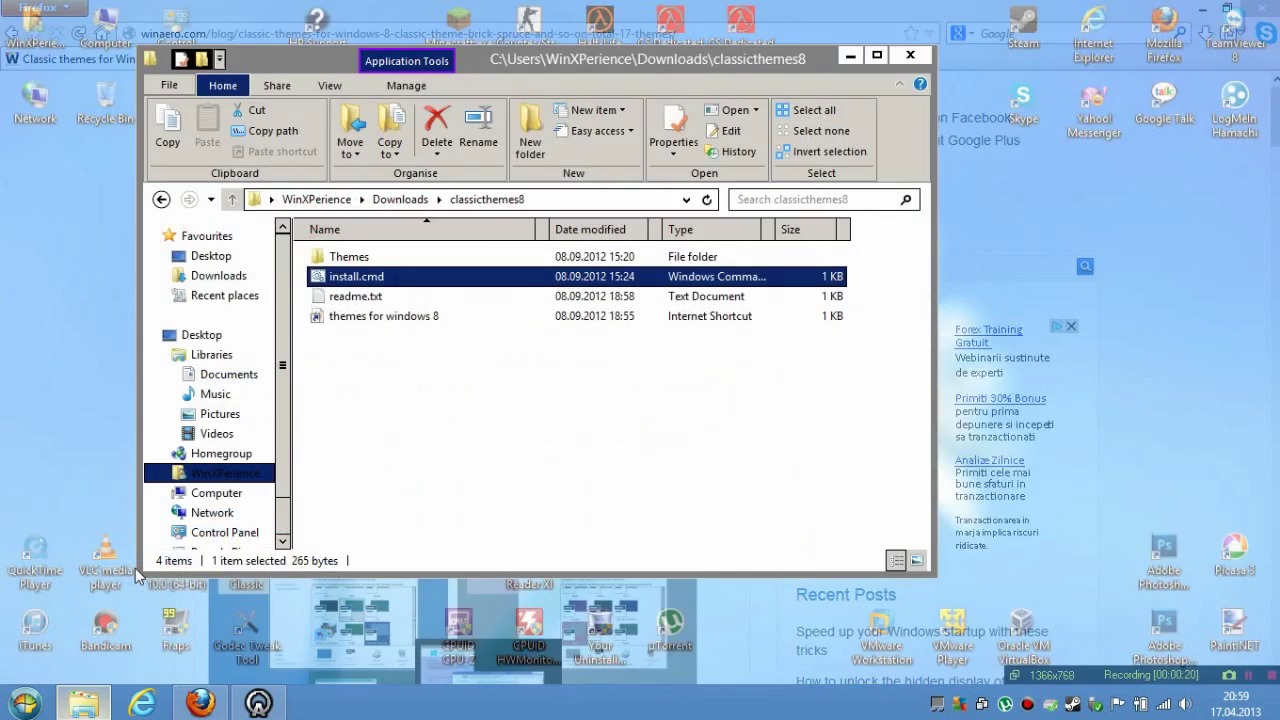
pyautogui.click(135, 568)
pyautogui.moveTo(602, 450); pyautogui.dragTo(402, 396)
pyautogui.click(445, 277)
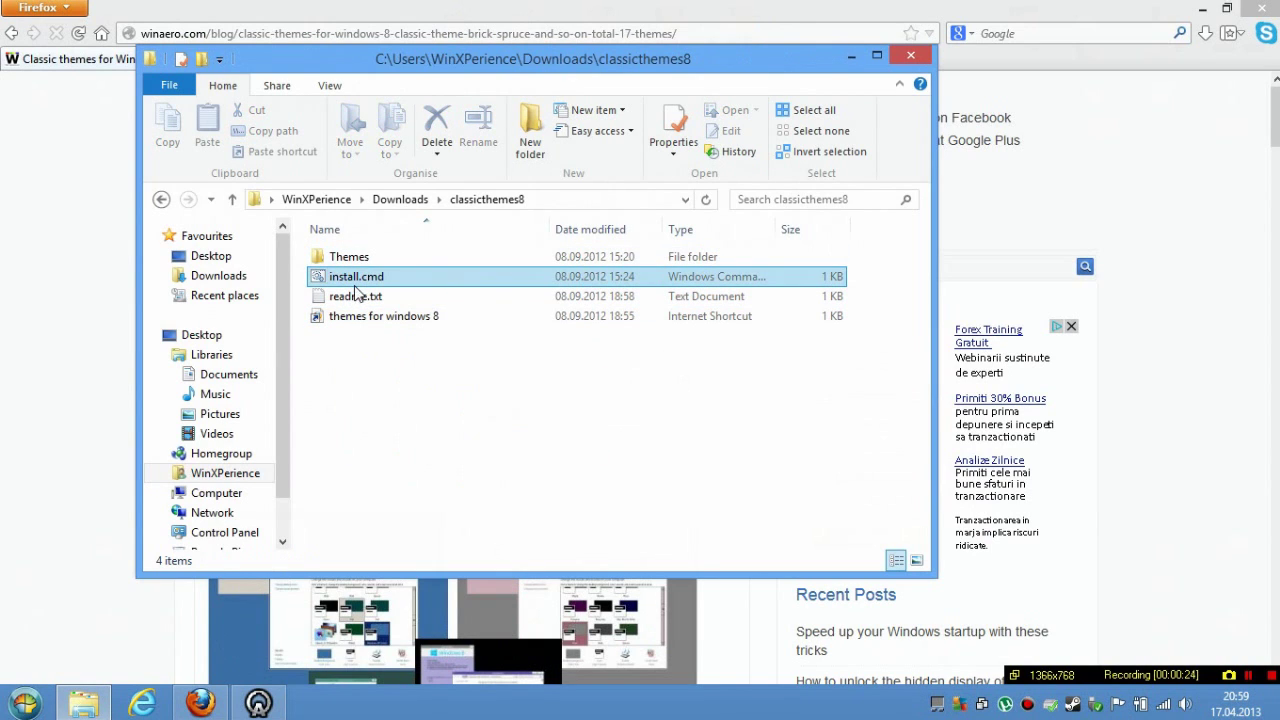
pyautogui.click(471, 389)
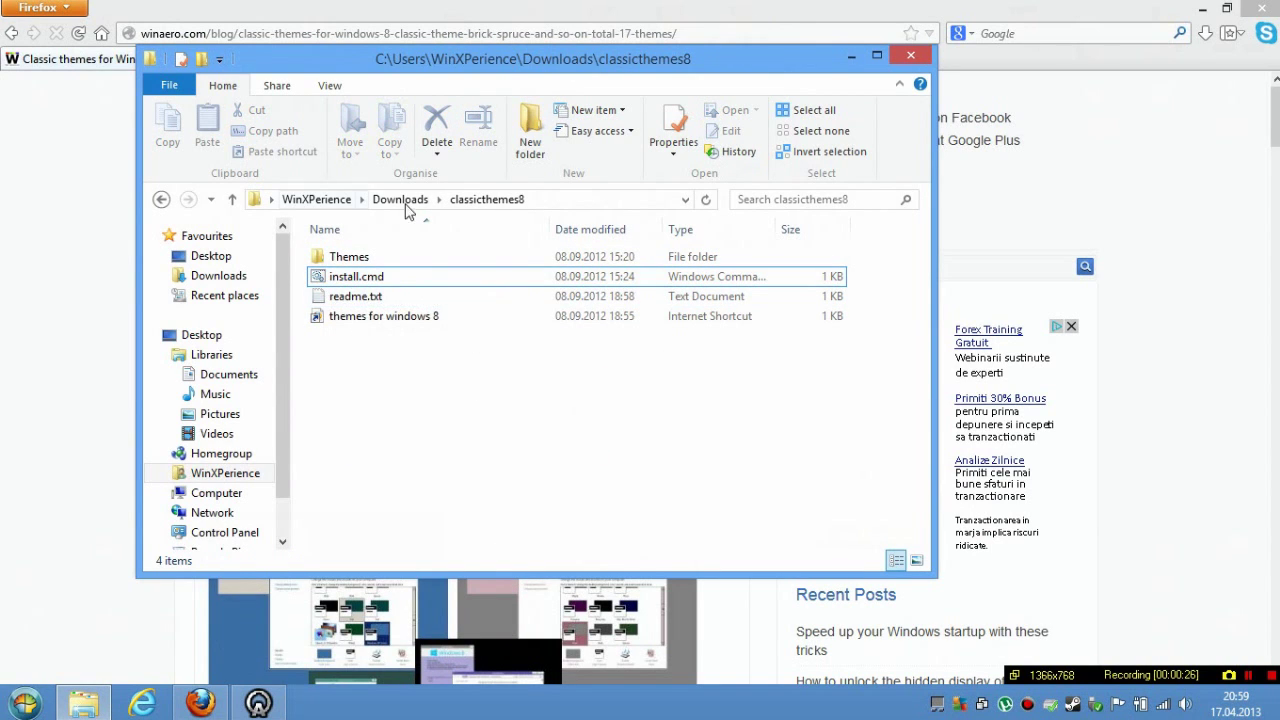
pyautogui.moveTo(532, 68); pyautogui.dragTo(504, 49)
pyautogui.moveTo(491, 346); pyautogui.dragTo(440, 378)
pyautogui.click(367, 257)
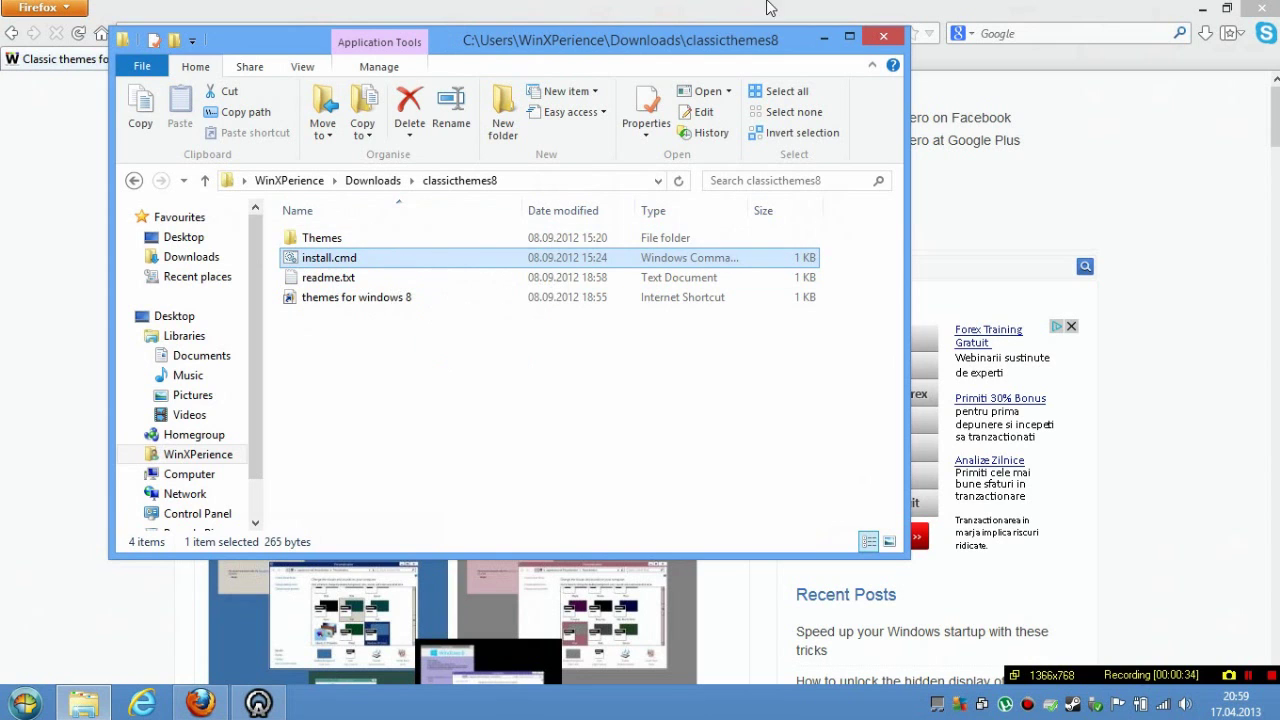
# Close the classicthemes8 folder window and minimise everything to show the desktop
pyautogui.click(885, 38)
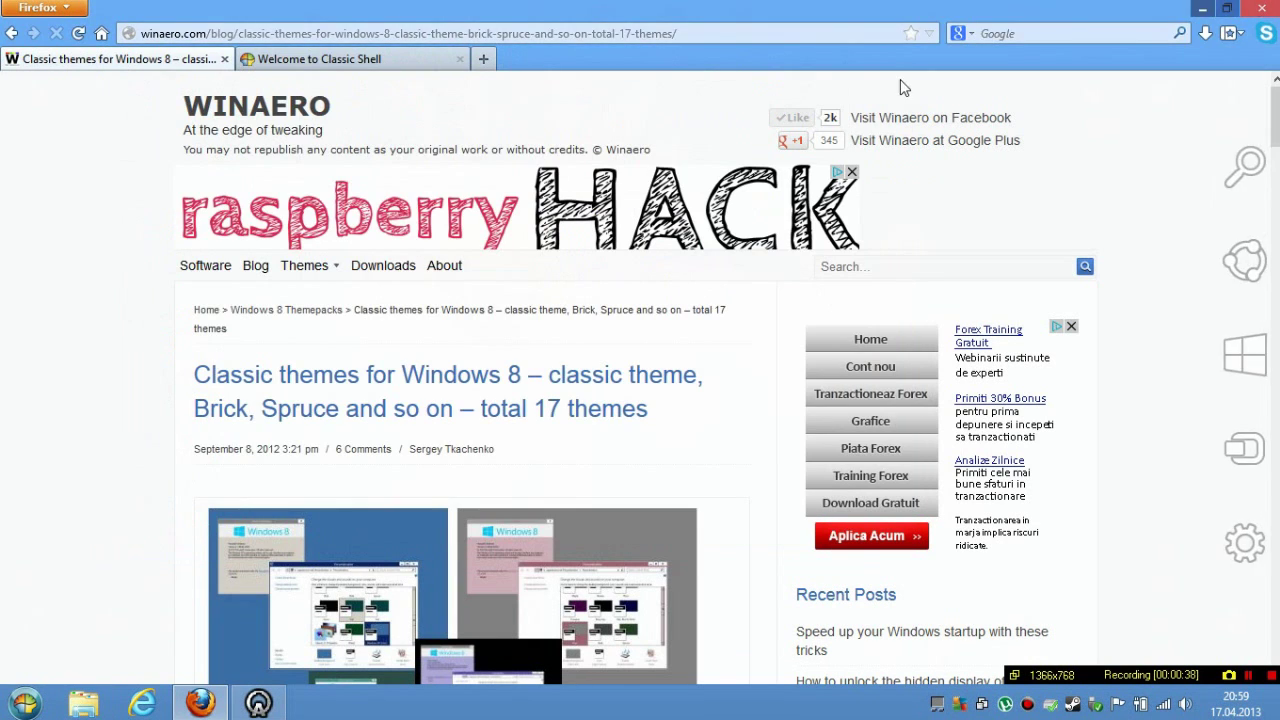
pyautogui.press('super+d')
# Apply the Windows XP Classic theme from desktop Personalisation, then close that window
pyautogui.rightClick(353, 211)
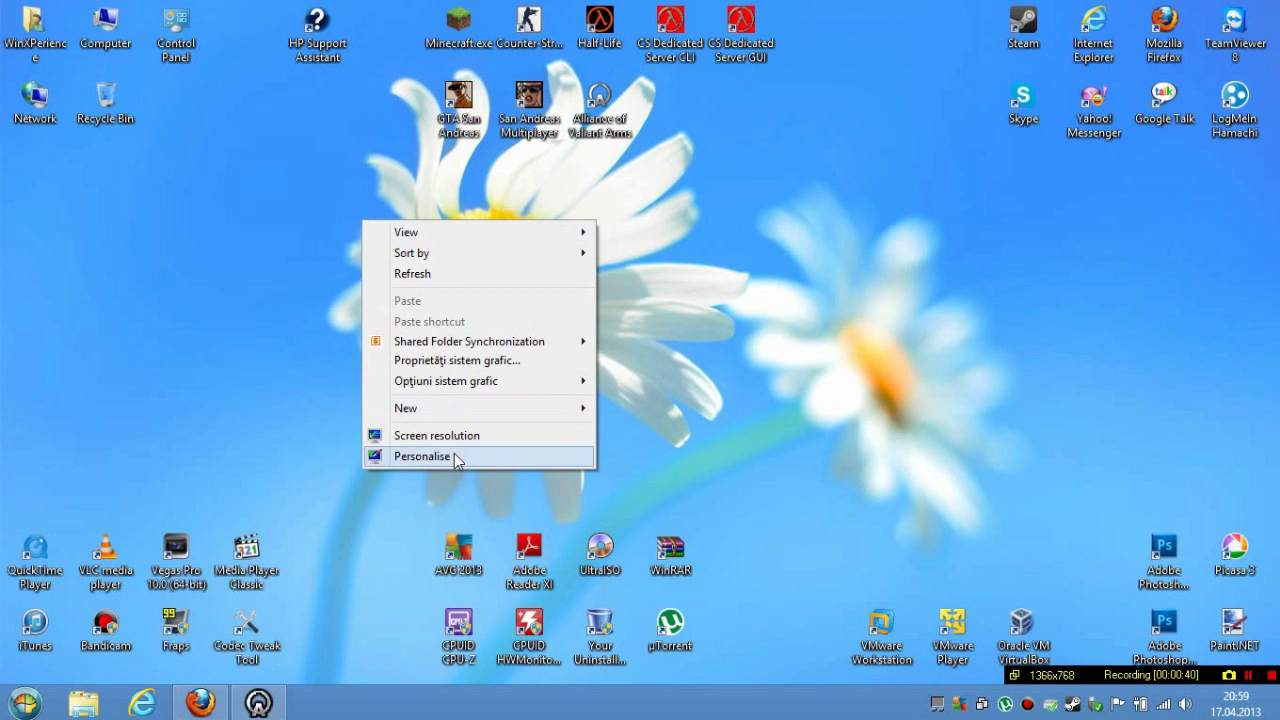
pyautogui.click(454, 456)
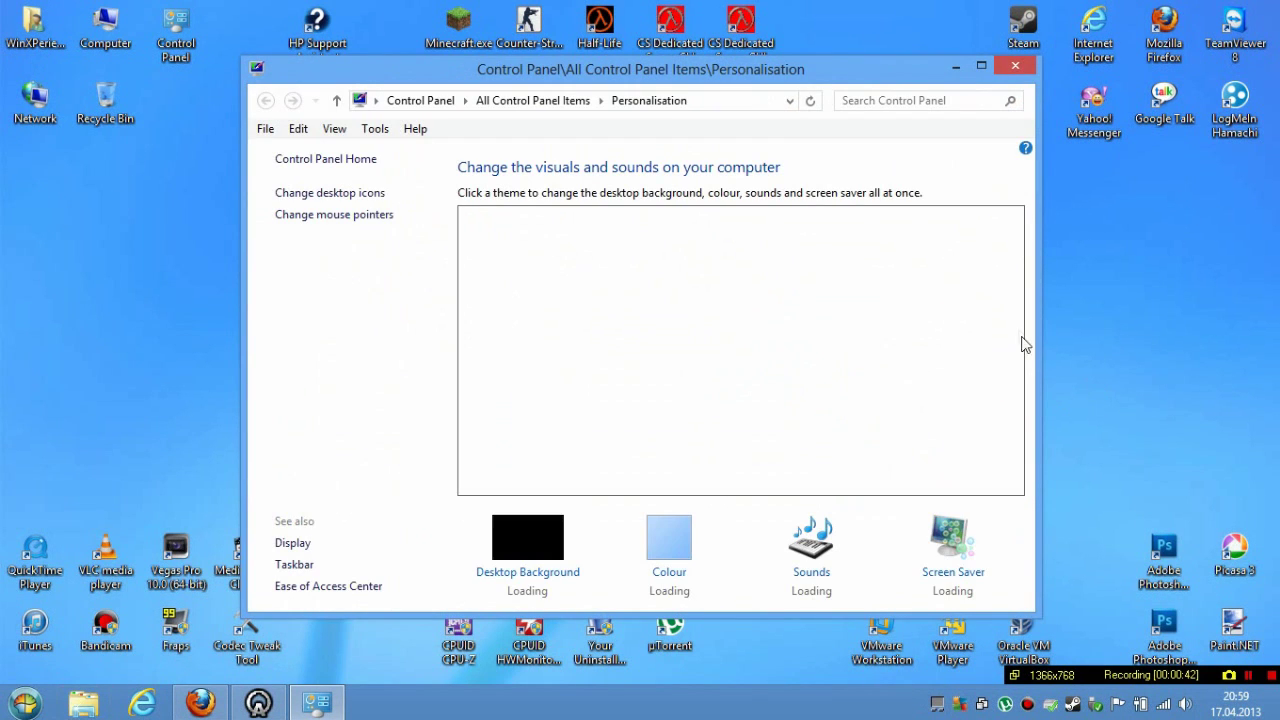
pyautogui.moveTo(1011, 376)
pyautogui.mouseDown()
pyautogui.moveTo(1038, 252)
pyautogui.moveTo(1015, 265)
pyautogui.moveTo(1013, 394)
pyautogui.mouseUp()
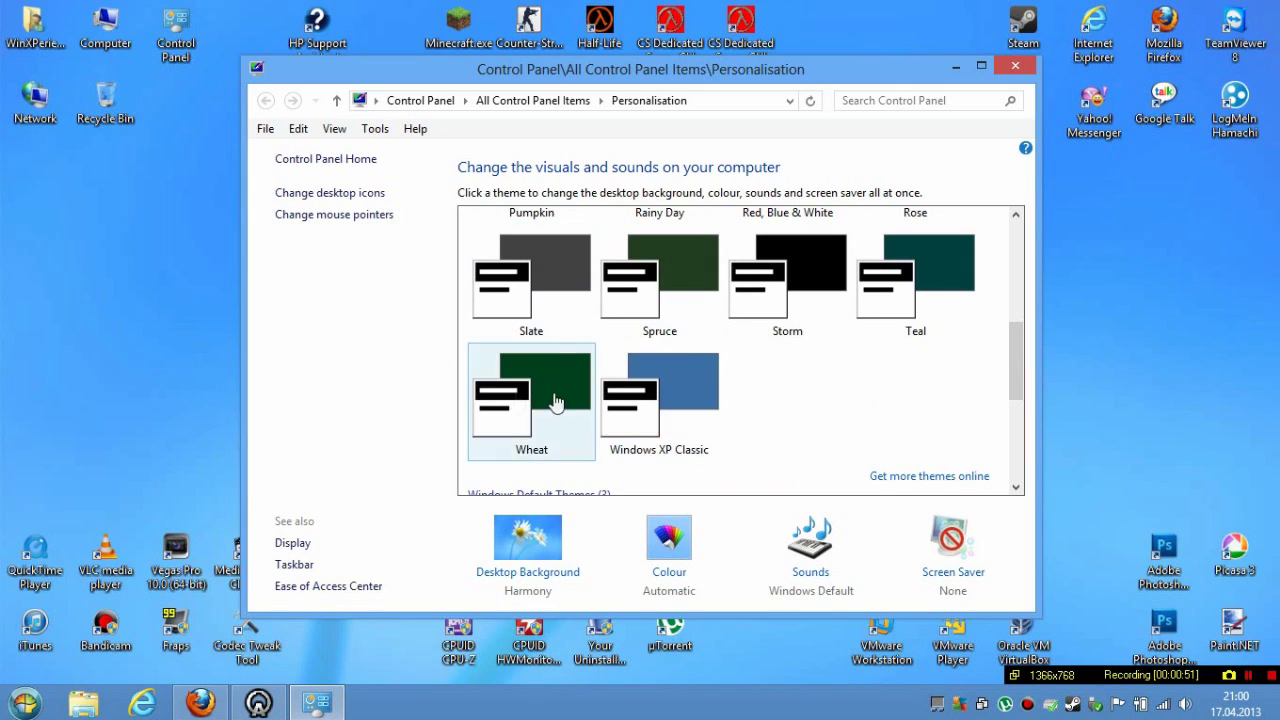
pyautogui.click(705, 425)
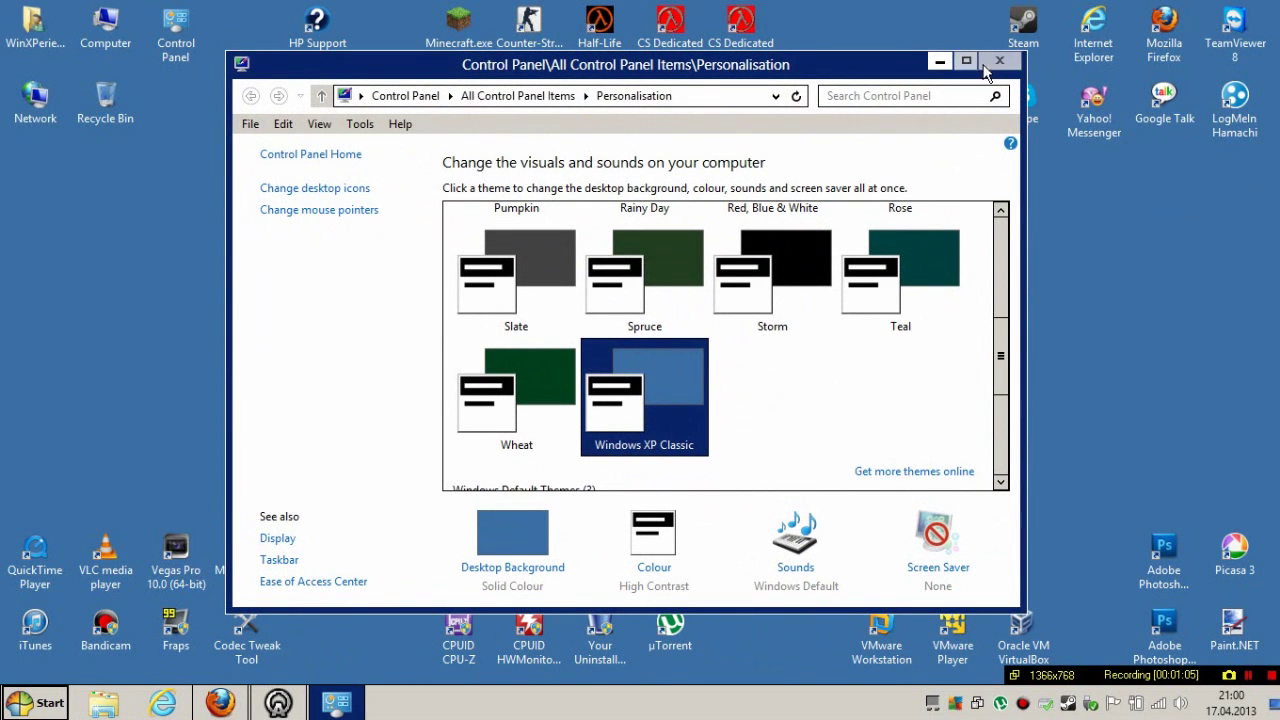
pyautogui.click(998, 62)
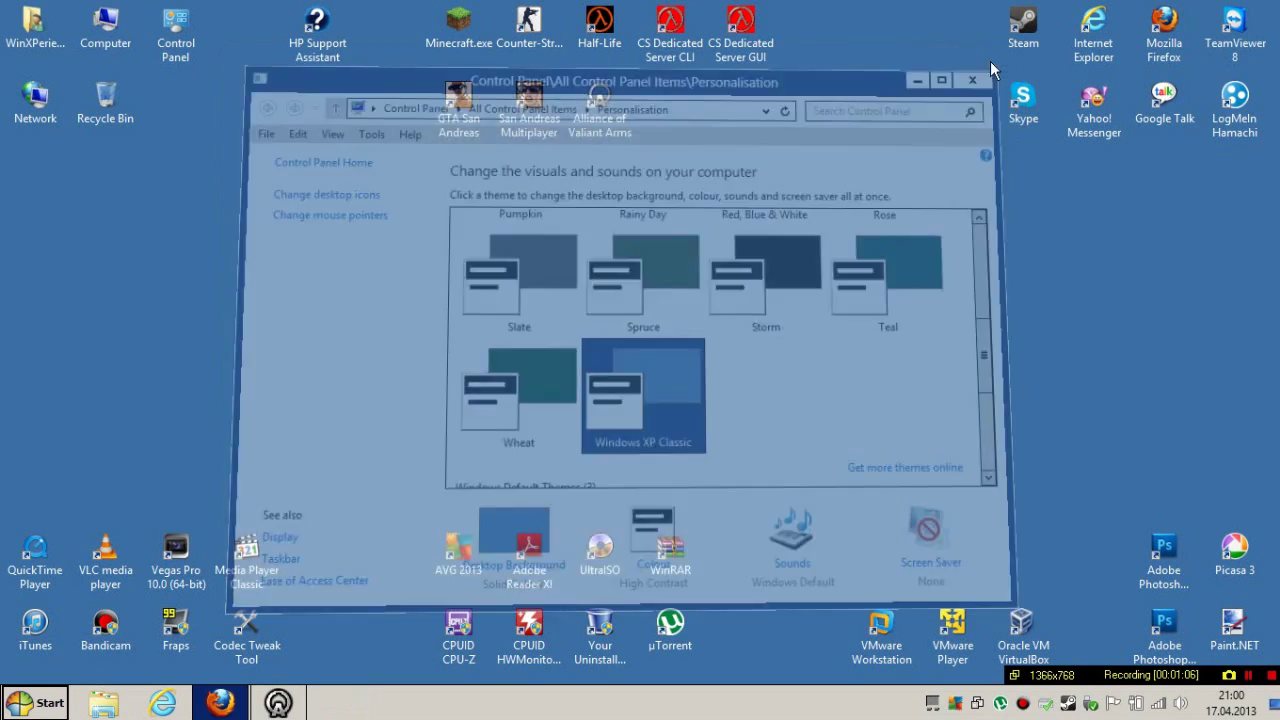
pyautogui.press('super')
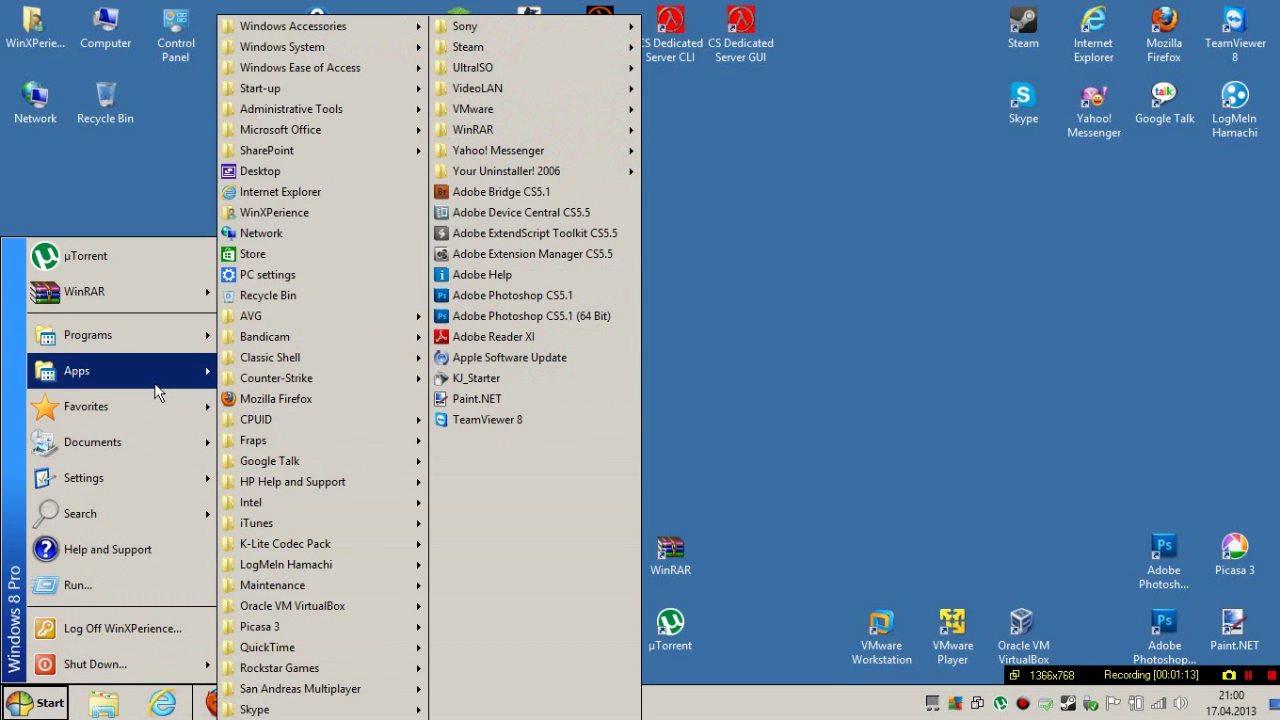
pyautogui.moveTo(157, 390)
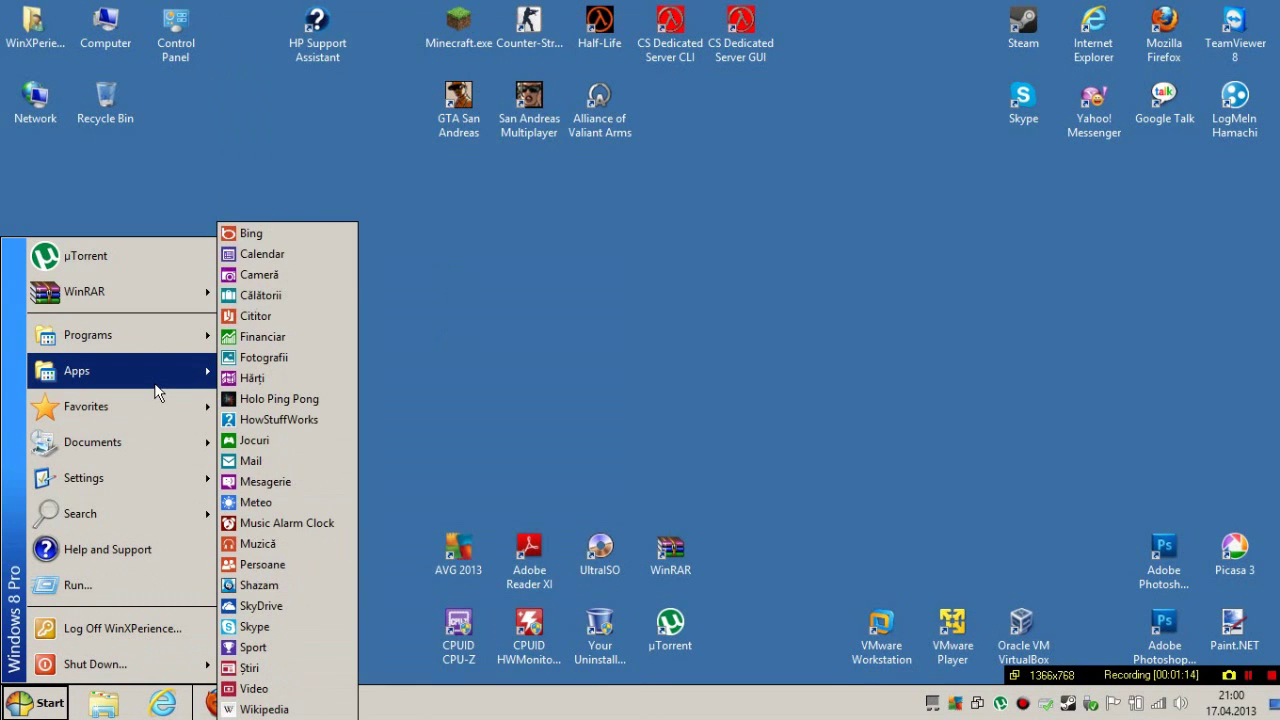
pyautogui.click(551, 270)
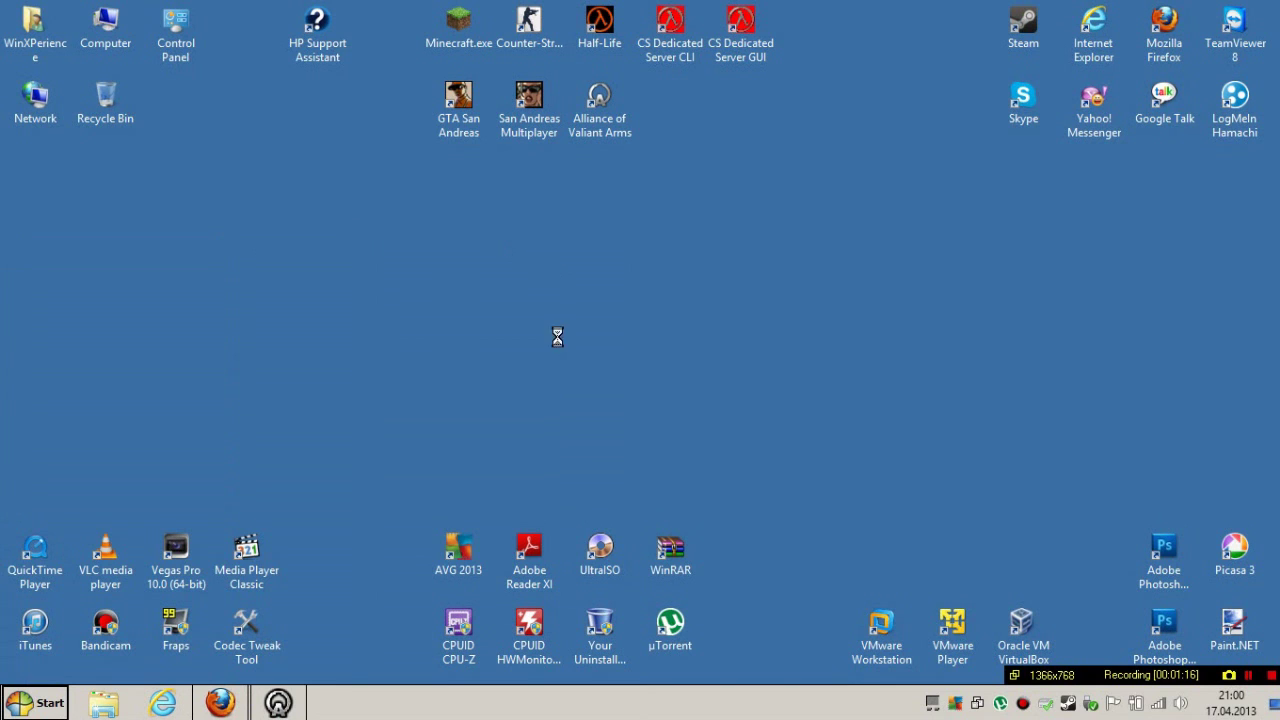
pyautogui.rightClick(585, 447)
pyautogui.click(35, 702)
pyautogui.moveTo(150, 345)
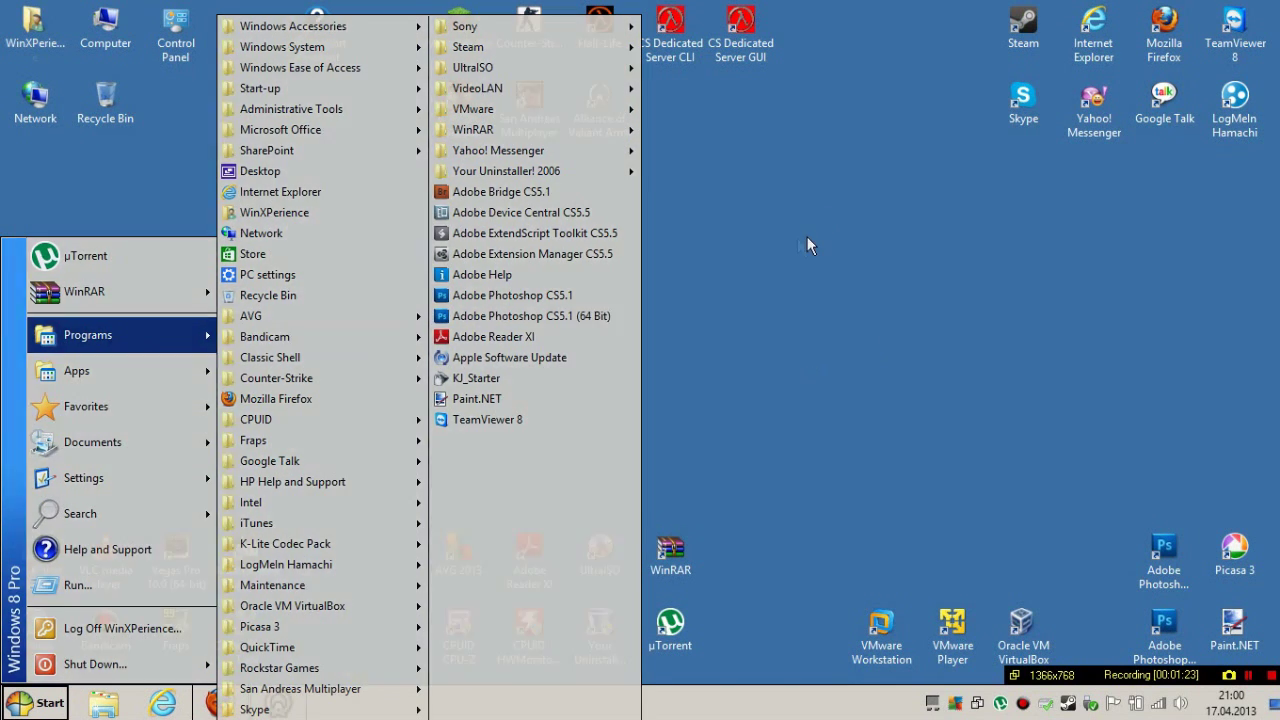
pyautogui.click(808, 240)
pyautogui.rightClick(312, 201)
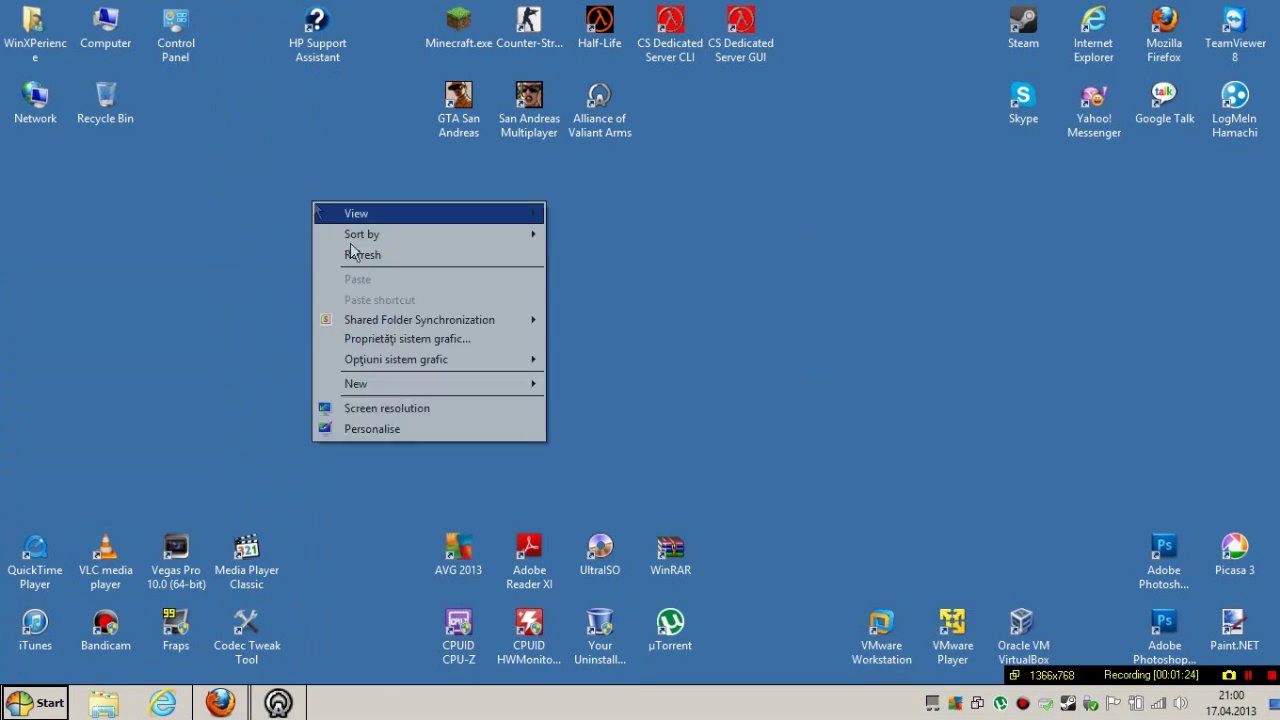
pyautogui.click(417, 430)
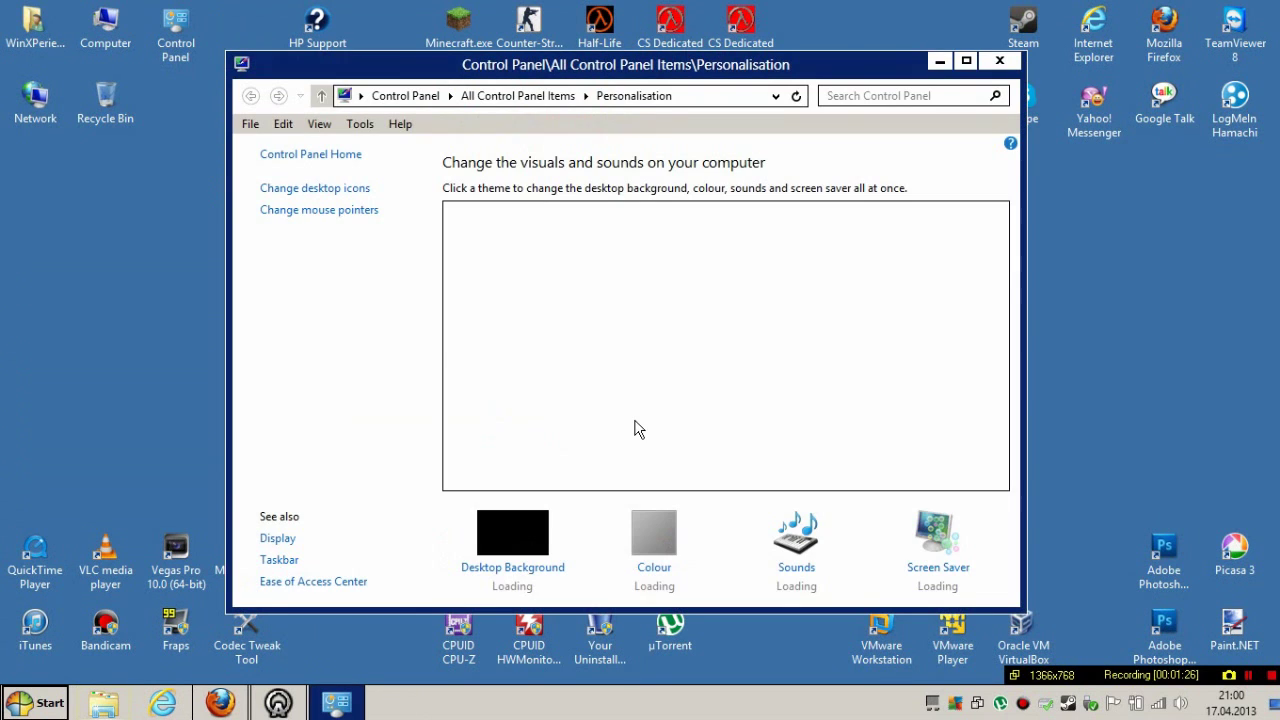
pyautogui.click(334, 198)
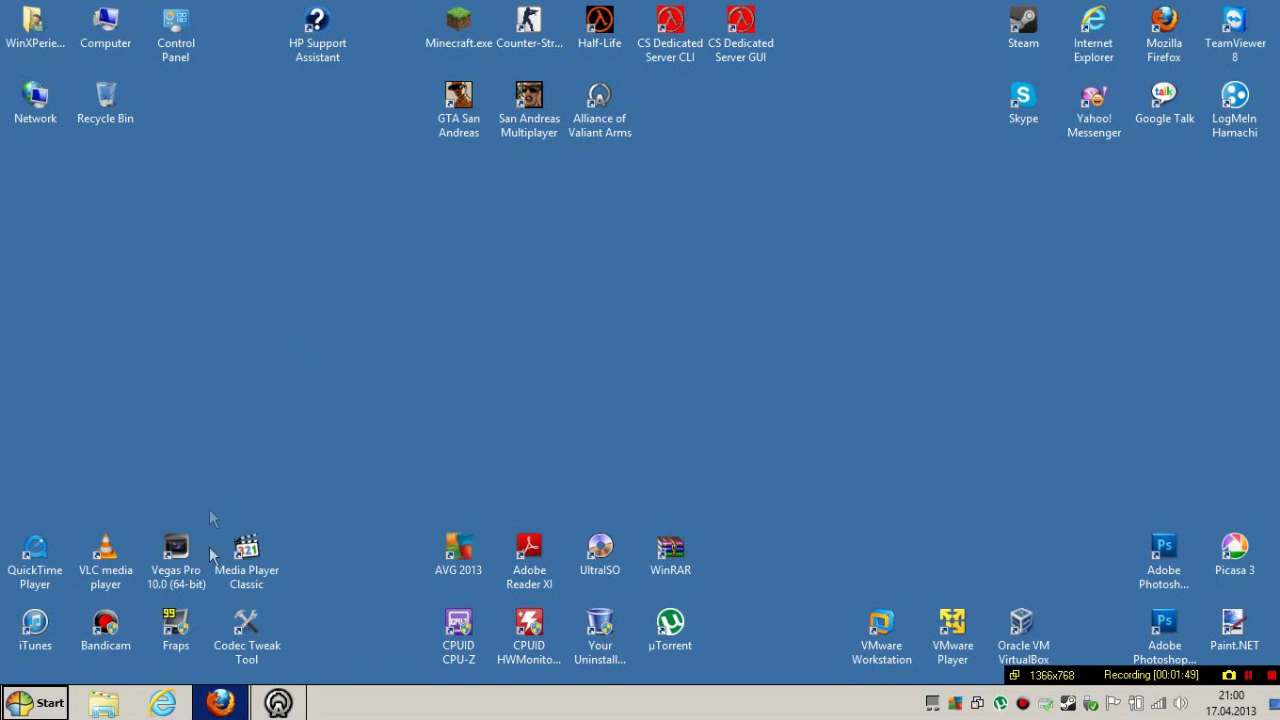
# Unpin File Explorer, Internet Explorer and Firefox from the taskbar
pyautogui.rightClick(104, 700)
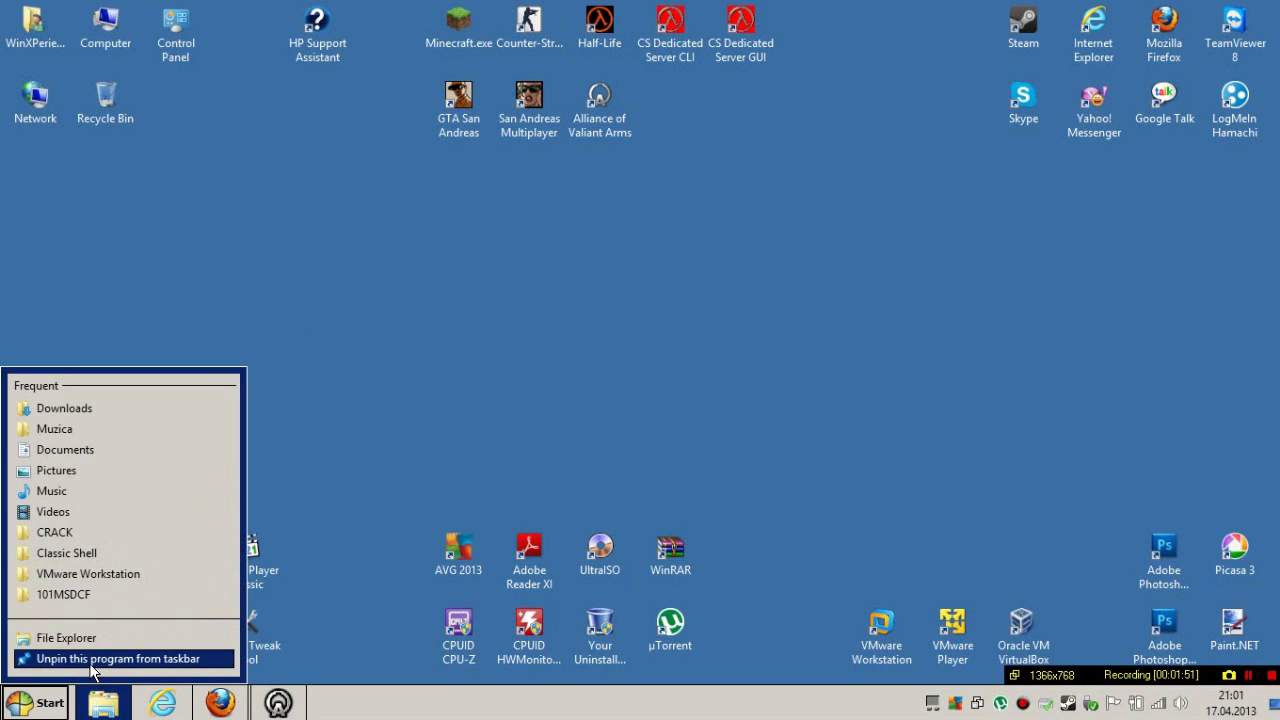
pyautogui.click(120, 659)
pyautogui.rightClick(110, 705)
pyautogui.click(110, 660)
pyautogui.rightClick(104, 702)
pyautogui.click(120, 638)
pyautogui.rightClick(285, 715)
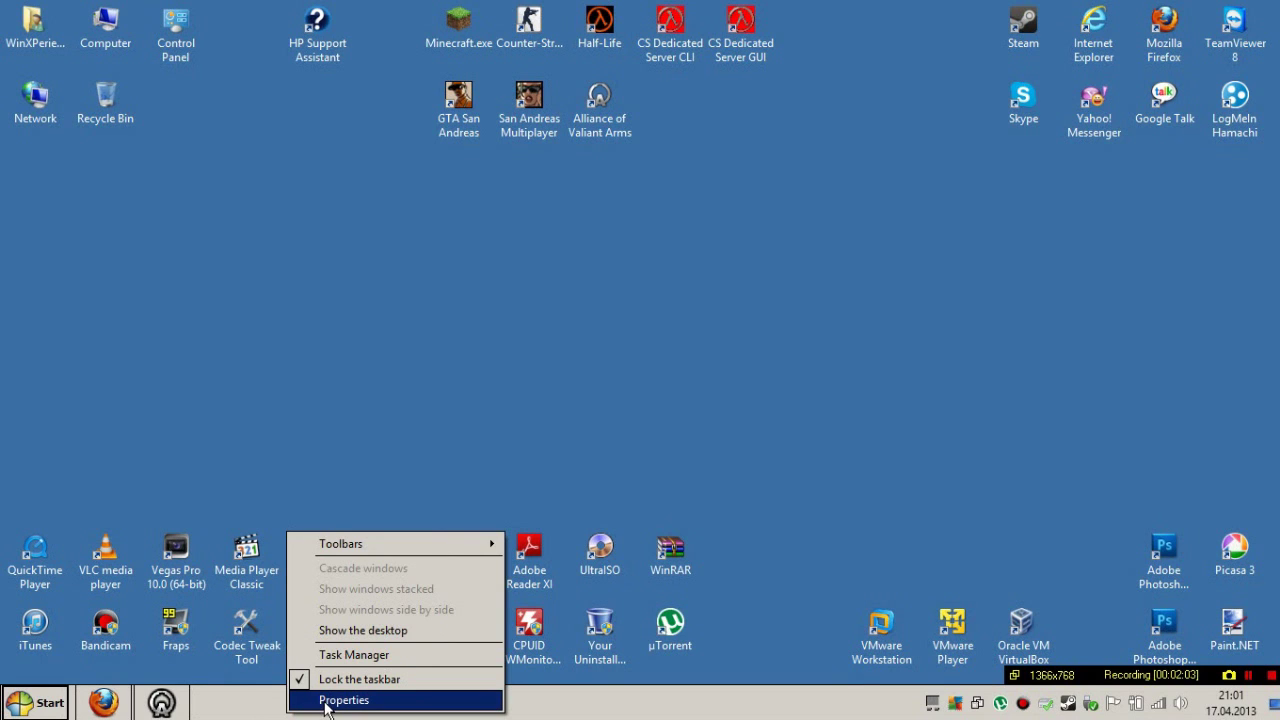
# Enable small taskbar buttons set to Never combine, then bring the Firefox page back
pyautogui.click(326, 700)
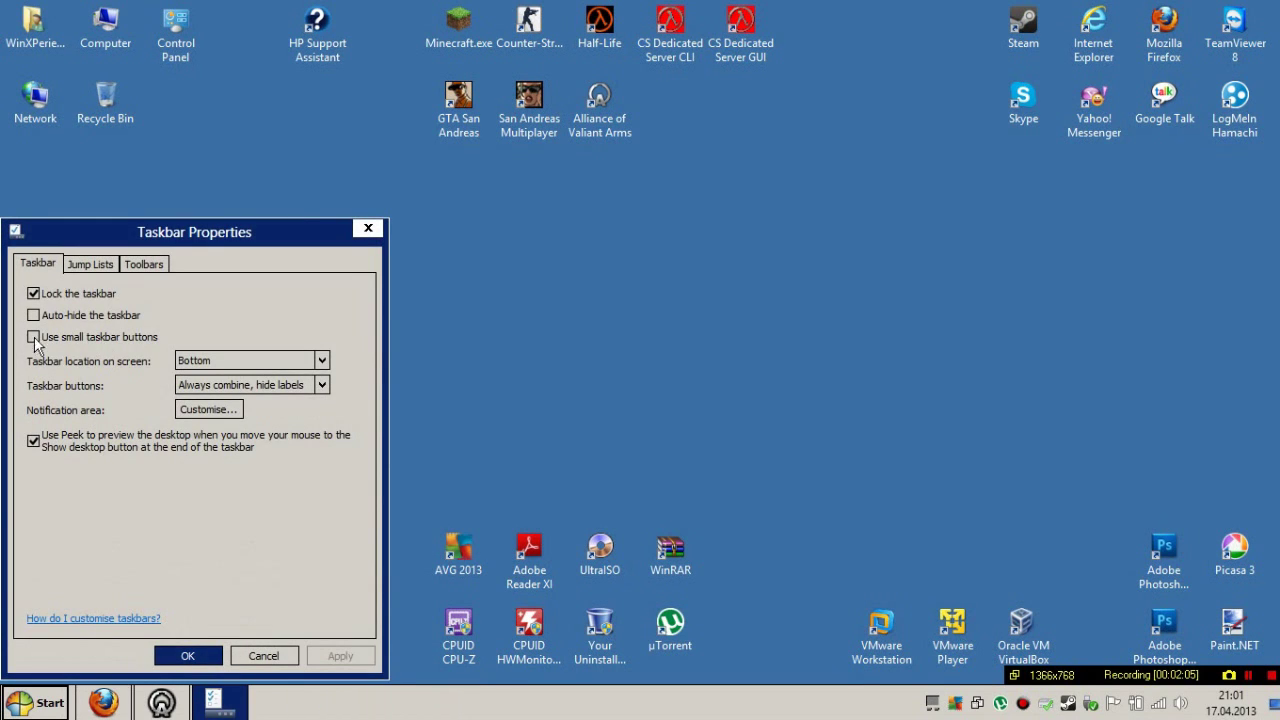
pyautogui.click(106, 340)
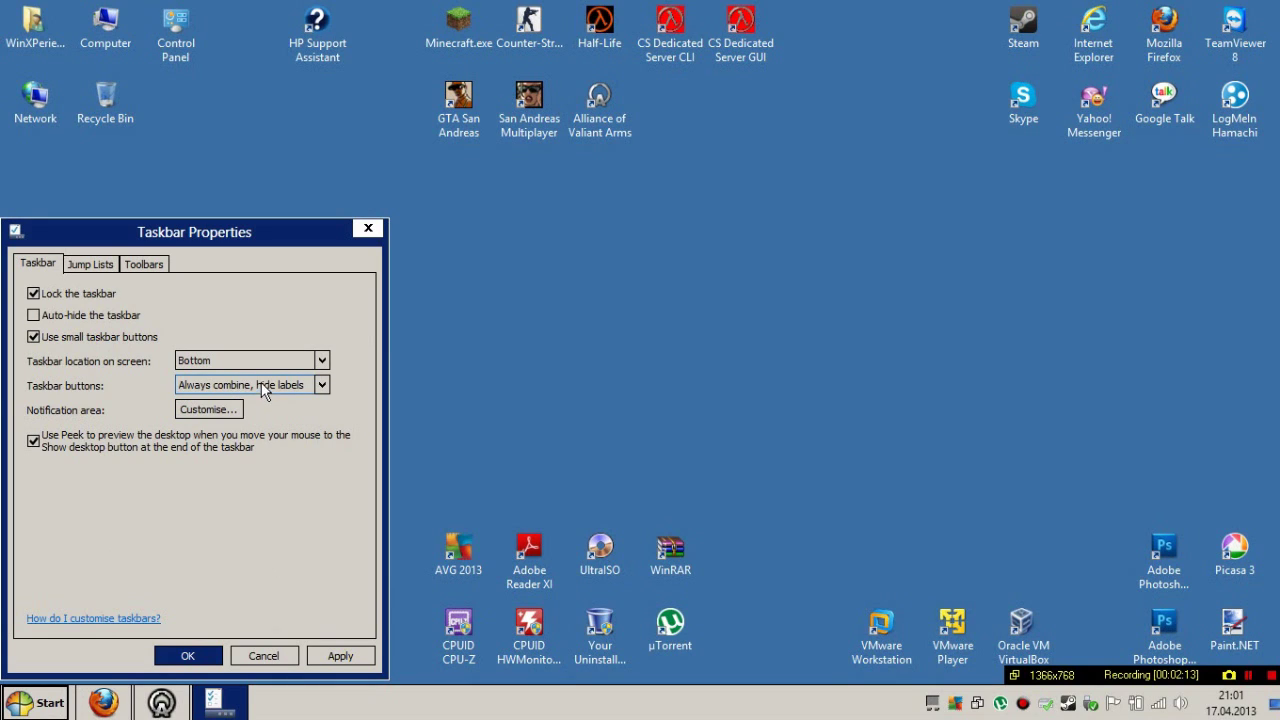
pyautogui.click(322, 386)
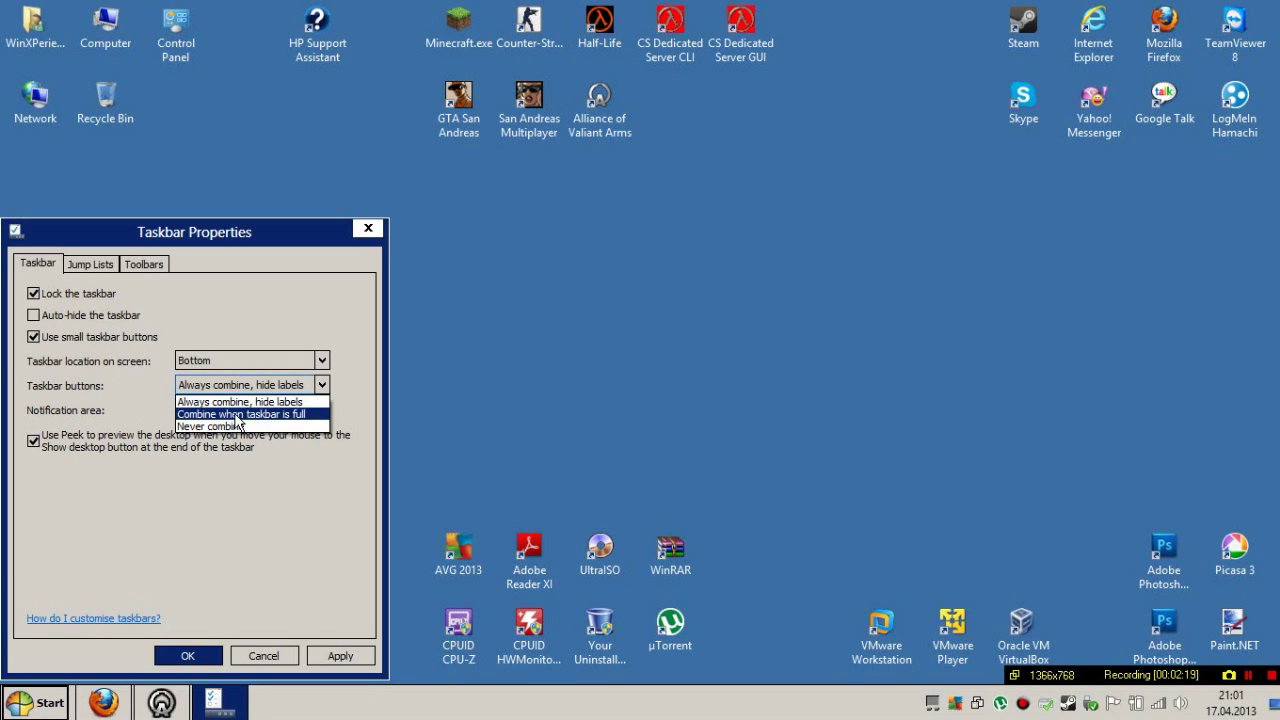
pyautogui.click(305, 427)
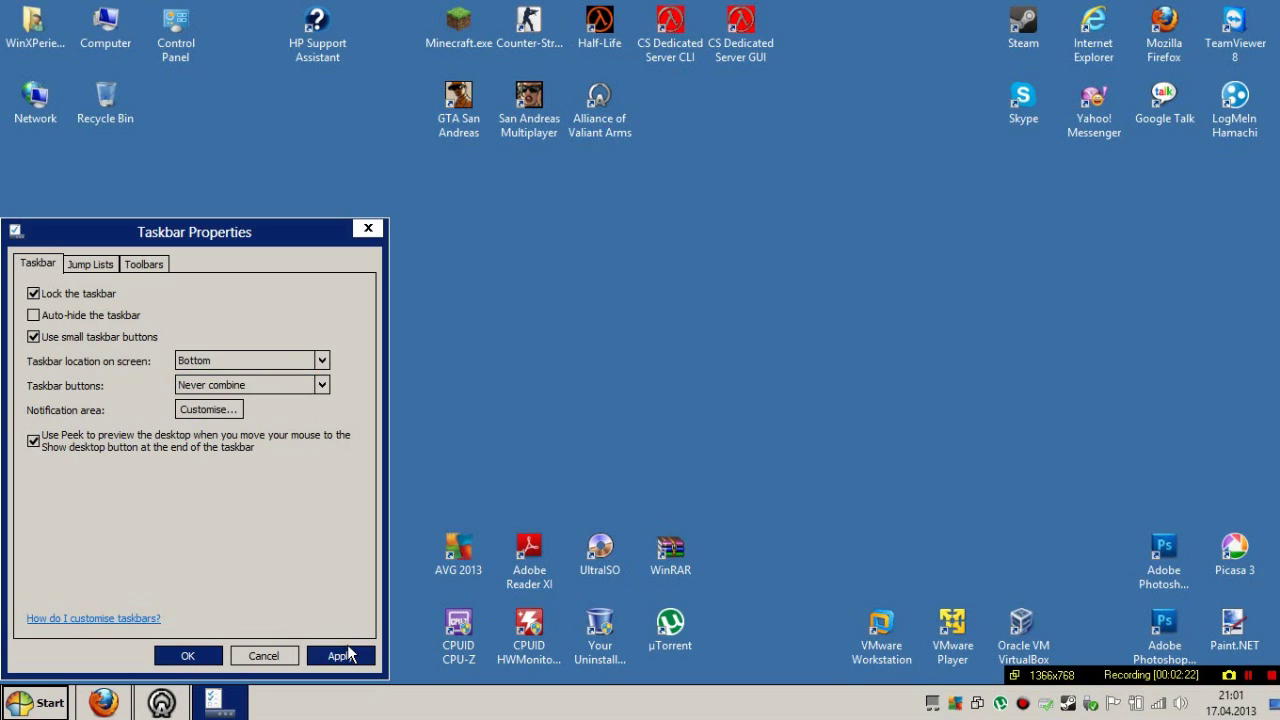
pyautogui.click(321, 386)
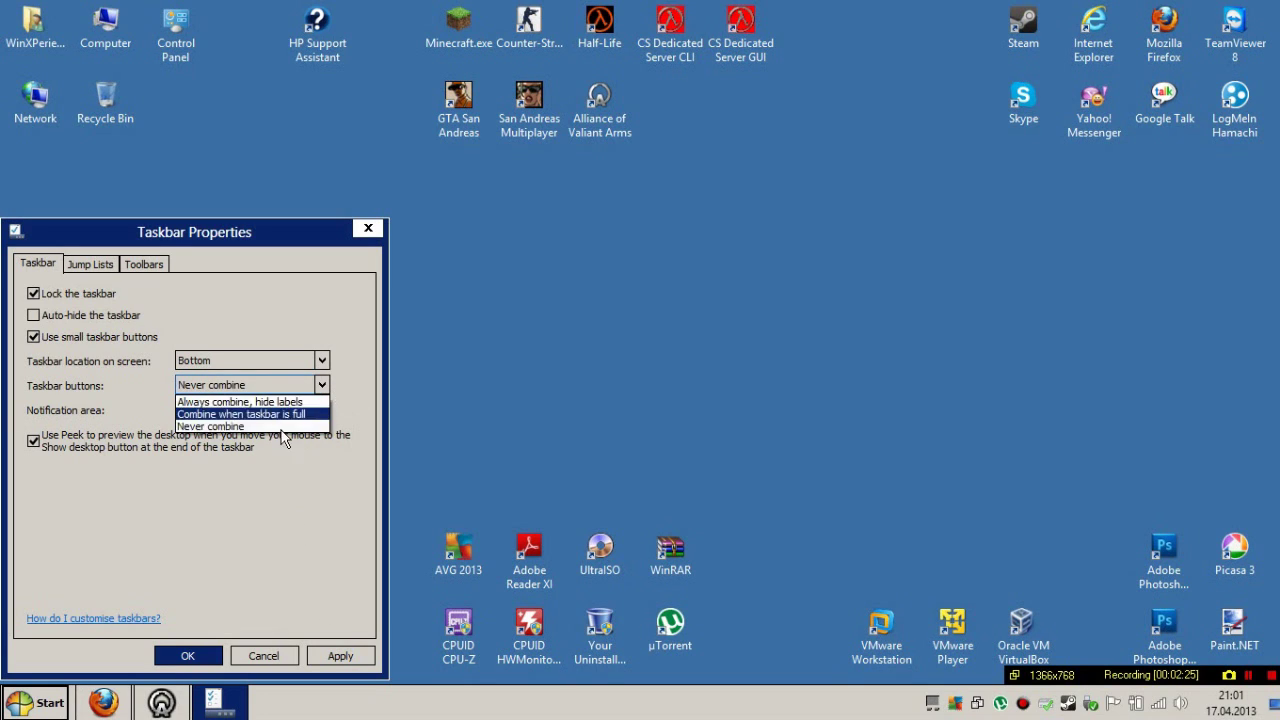
pyautogui.click(325, 517)
pyautogui.click(352, 656)
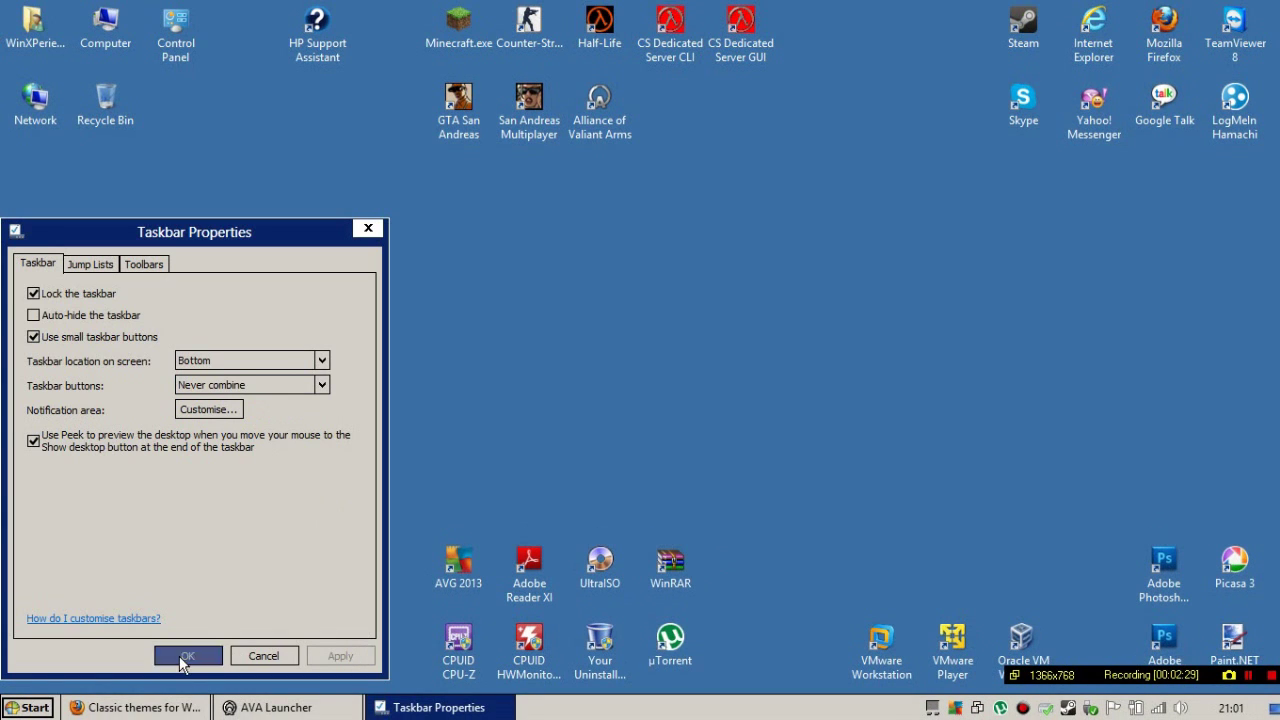
pyautogui.click(186, 657)
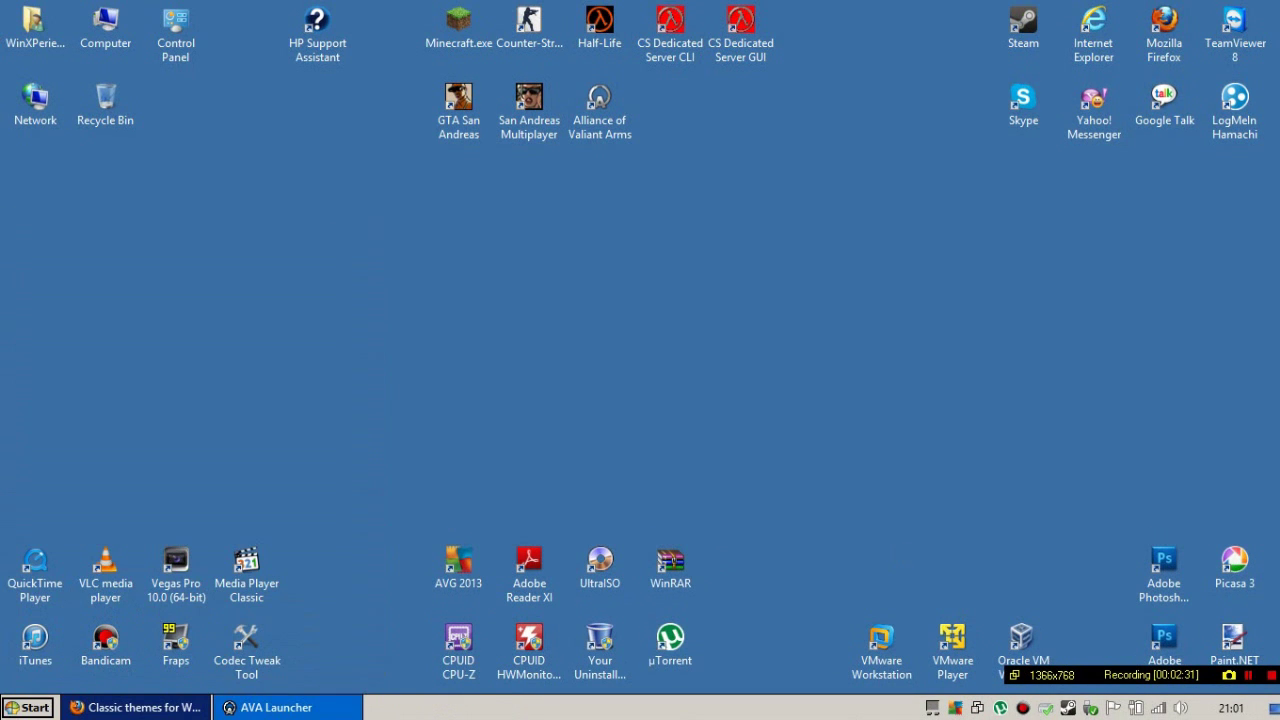
pyautogui.moveTo(140, 710)
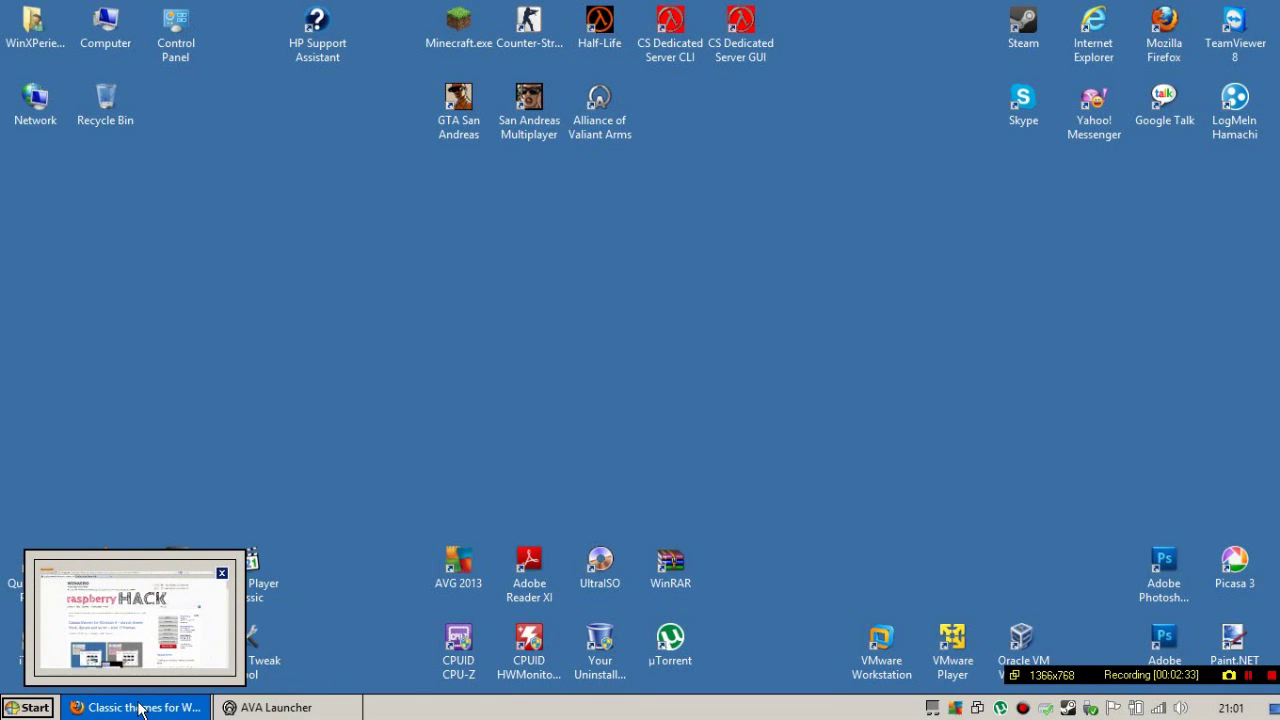
pyautogui.click(140, 707)
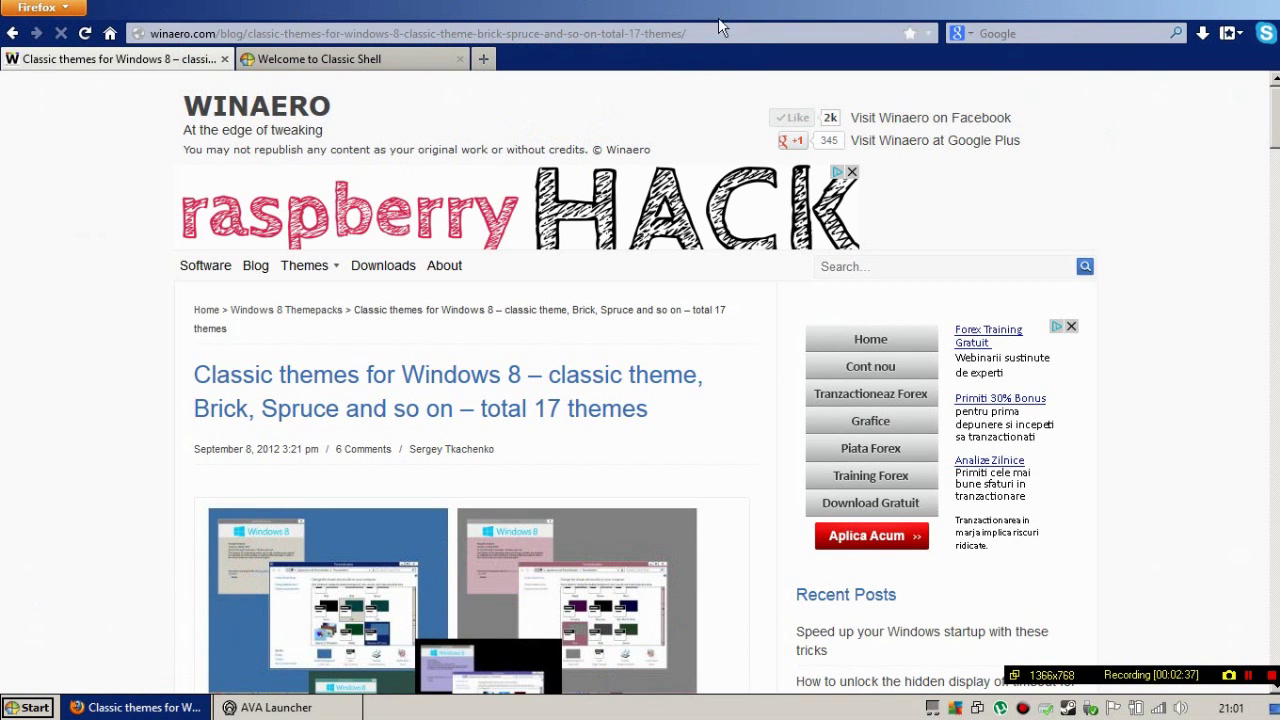
# Turn on Firefox's menu bar and minimize the browser
pyautogui.rightClick(686, 57)
pyautogui.click(724, 66)
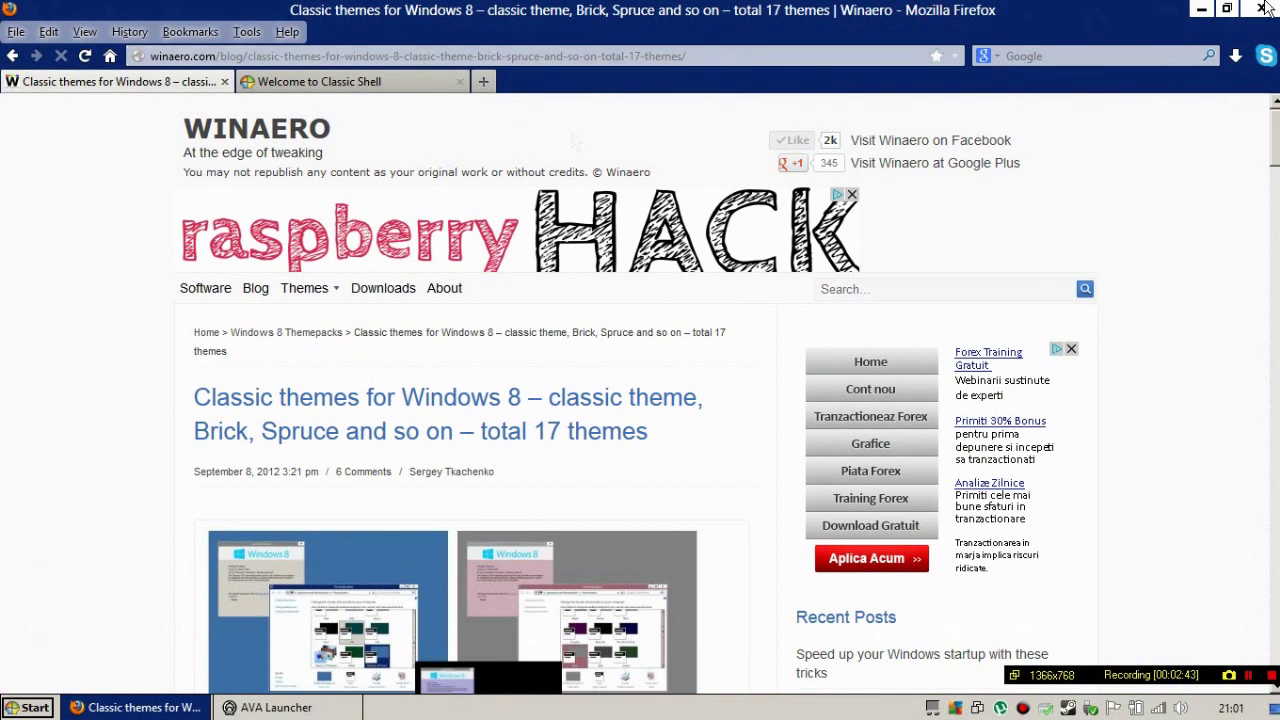
pyautogui.moveTo(1278, 2)
pyautogui.click(1201, 9)
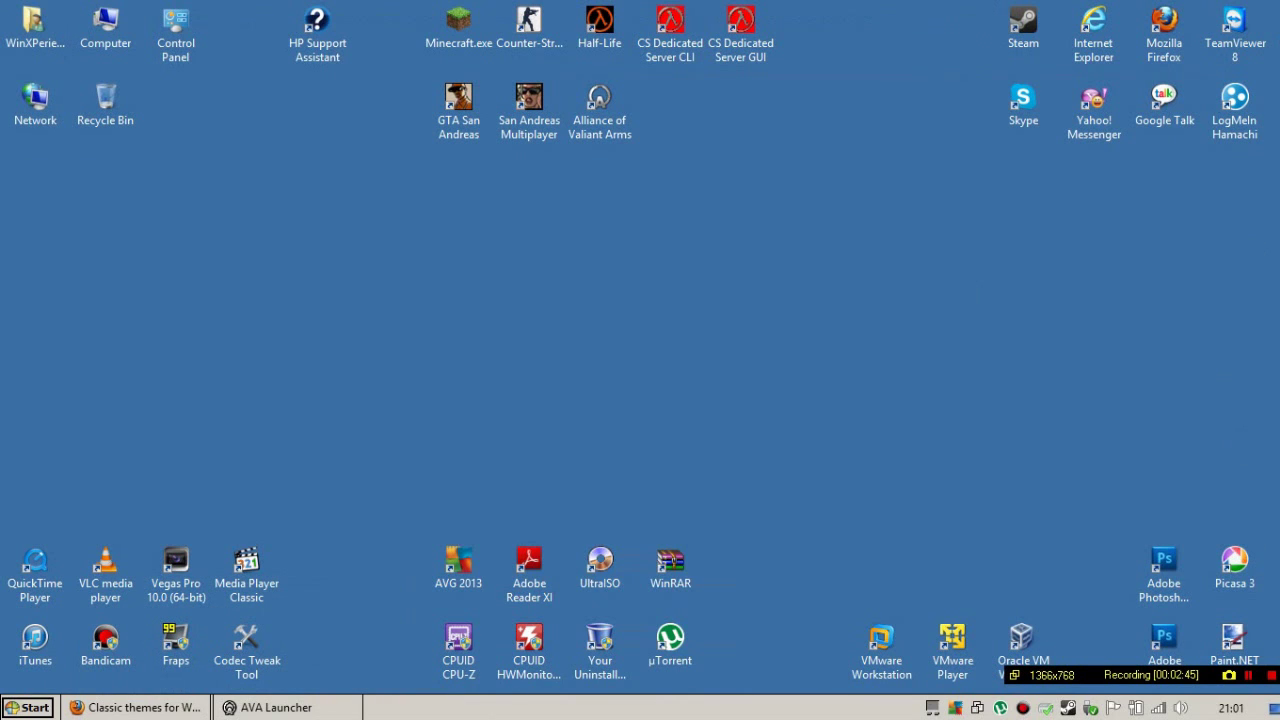
# Bring up the taskbar's Toolbars list from its context menu
pyautogui.rightClick(491, 707)
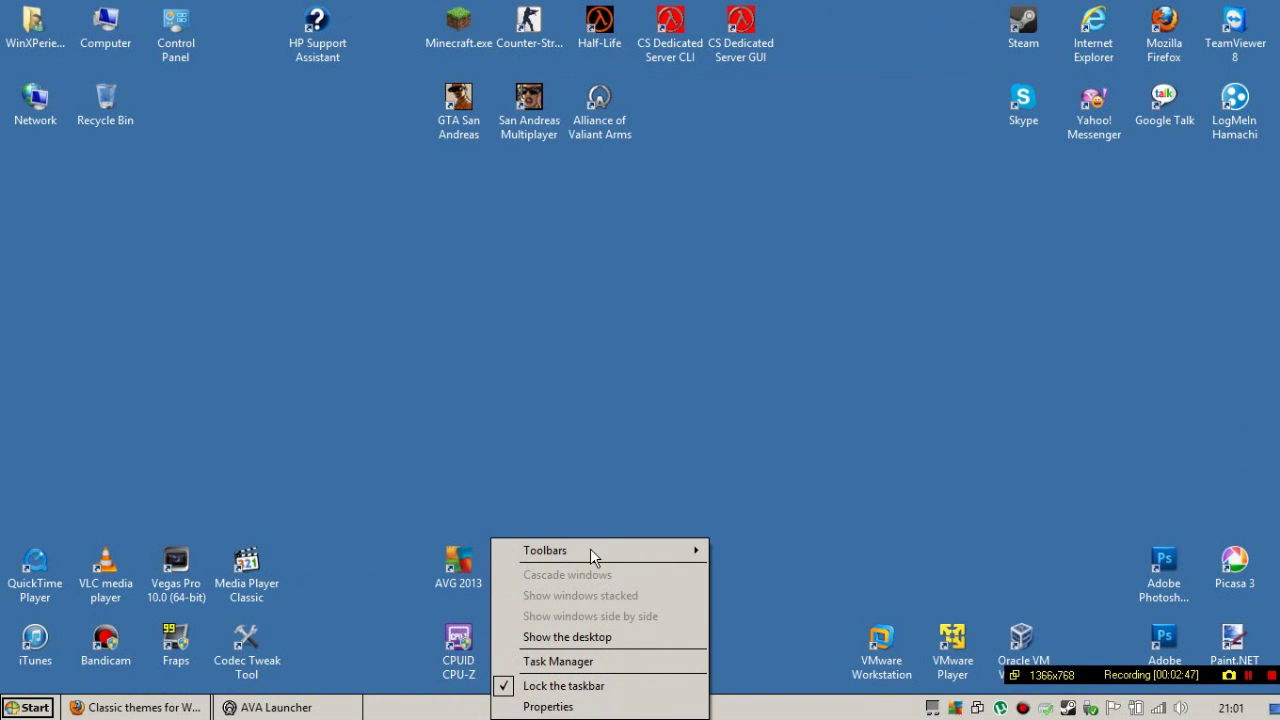
pyautogui.moveTo(587, 552)
pyautogui.click(410, 707)
pyautogui.rightClick(410, 707)
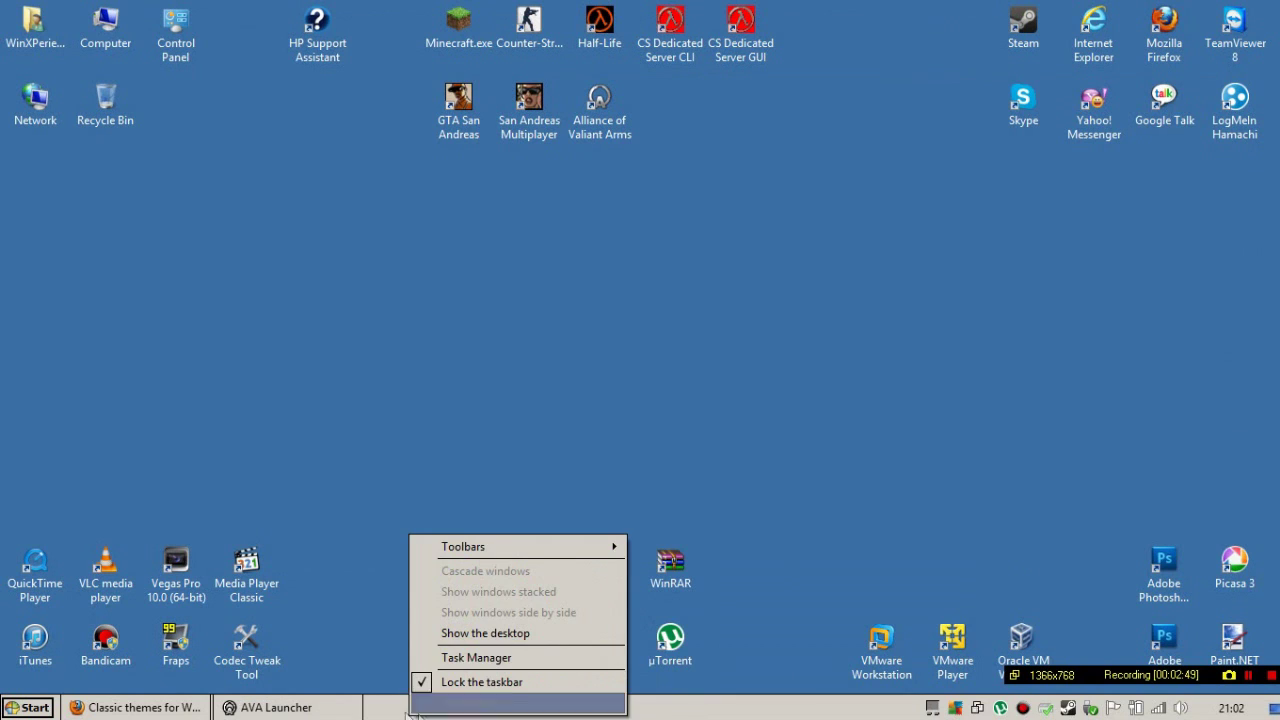
pyautogui.moveTo(497, 557)
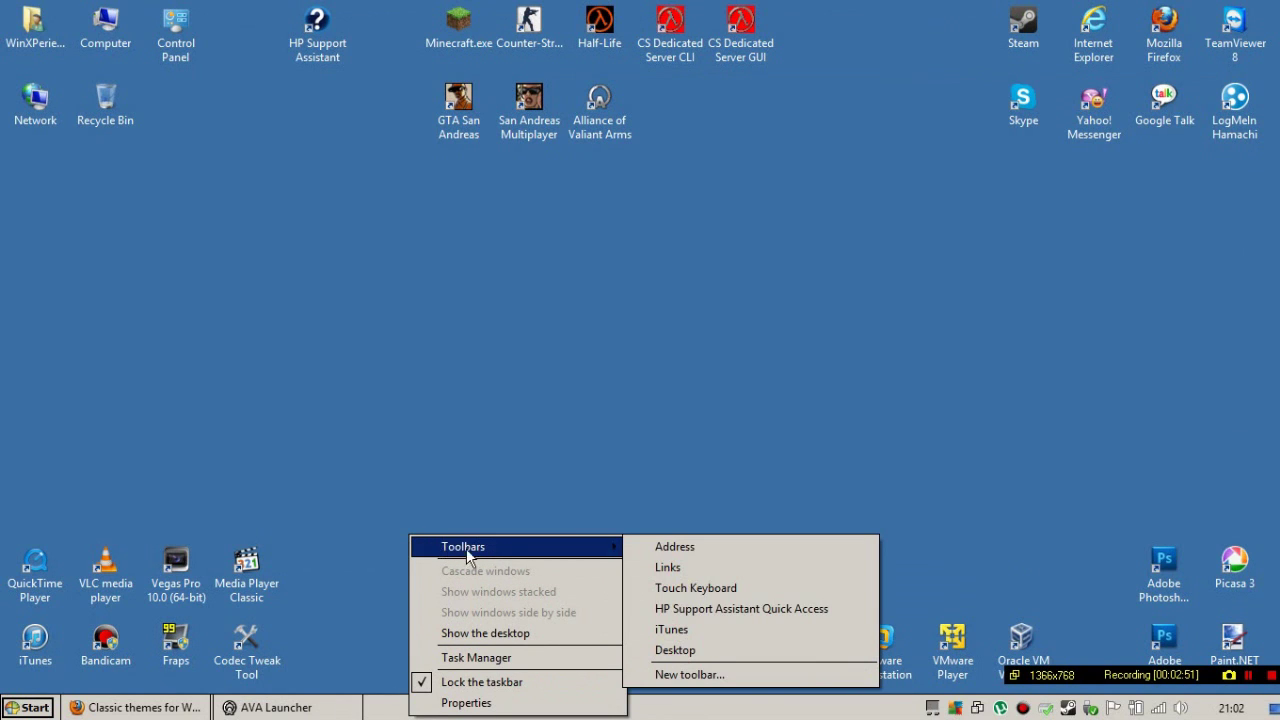
# Start a new taskbar toolbar and browse to C:\Users\WinXPerience
pyautogui.click(690, 675)
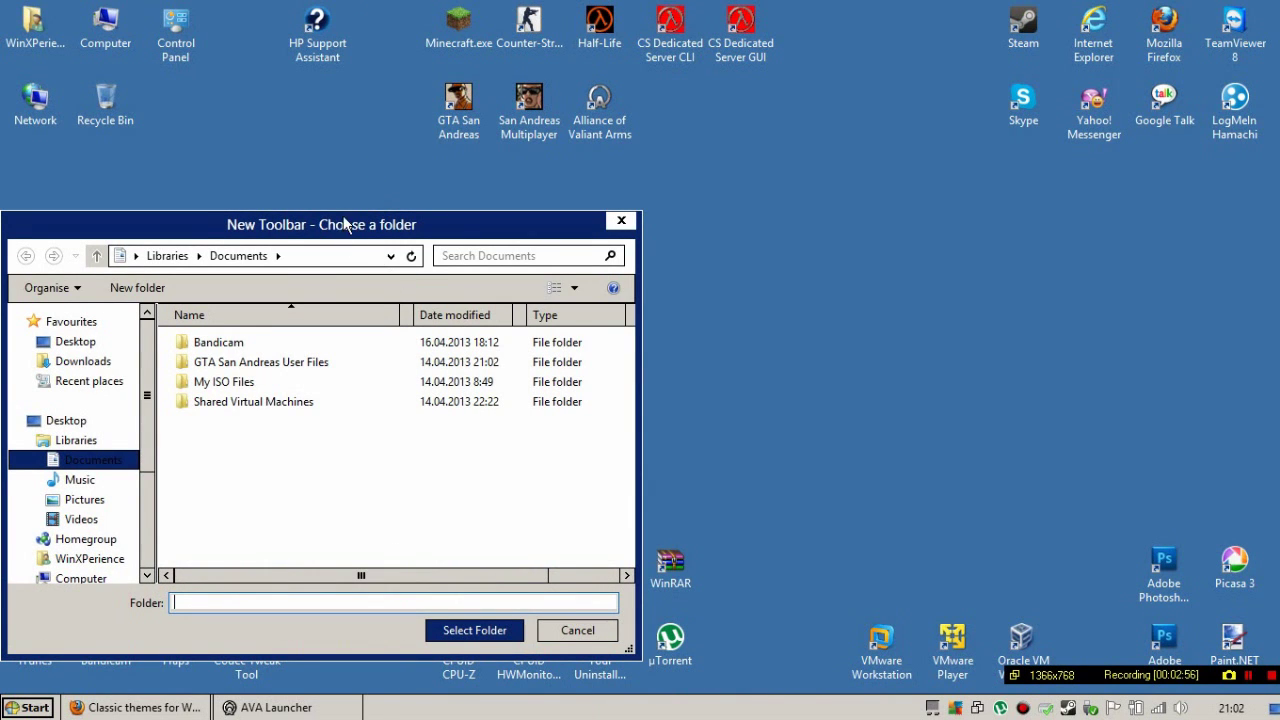
pyautogui.moveTo(344, 222); pyautogui.dragTo(410, 173)
pyautogui.moveTo(216, 316); pyautogui.dragTo(223, 420)
pyautogui.click(160, 382)
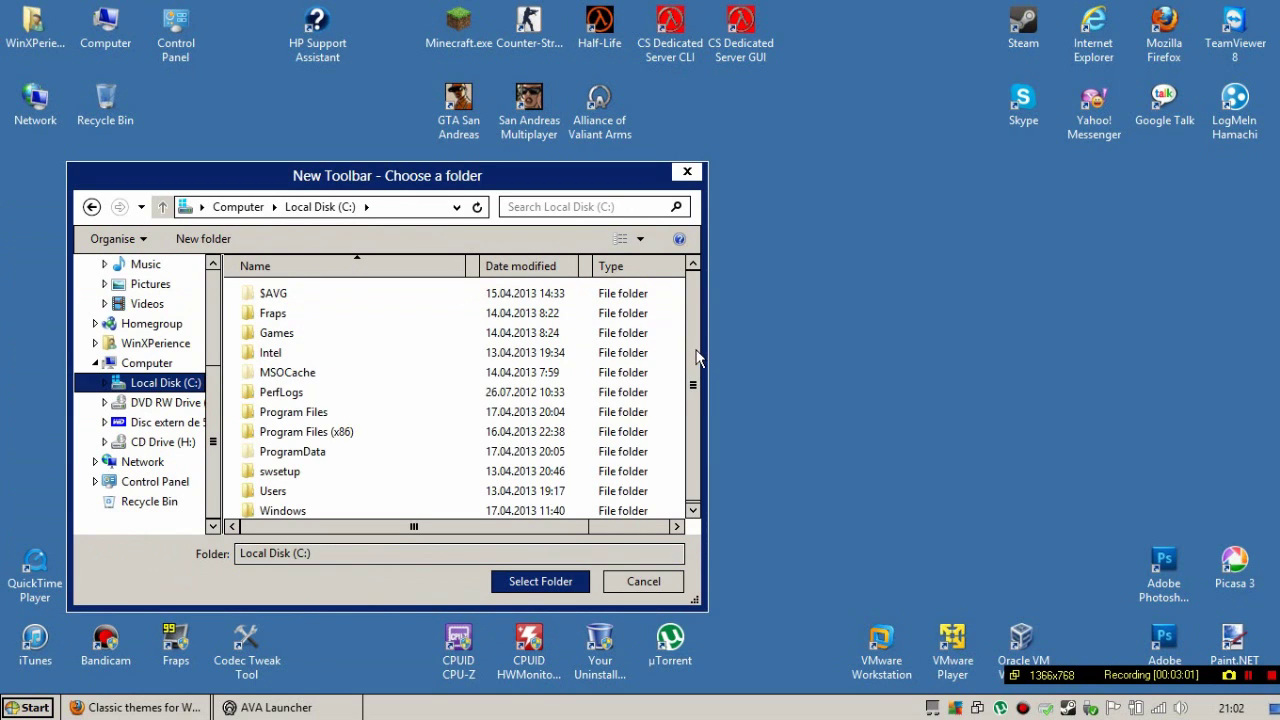
pyautogui.moveTo(693, 386); pyautogui.dragTo(693, 389)
pyautogui.doubleClick(334, 488)
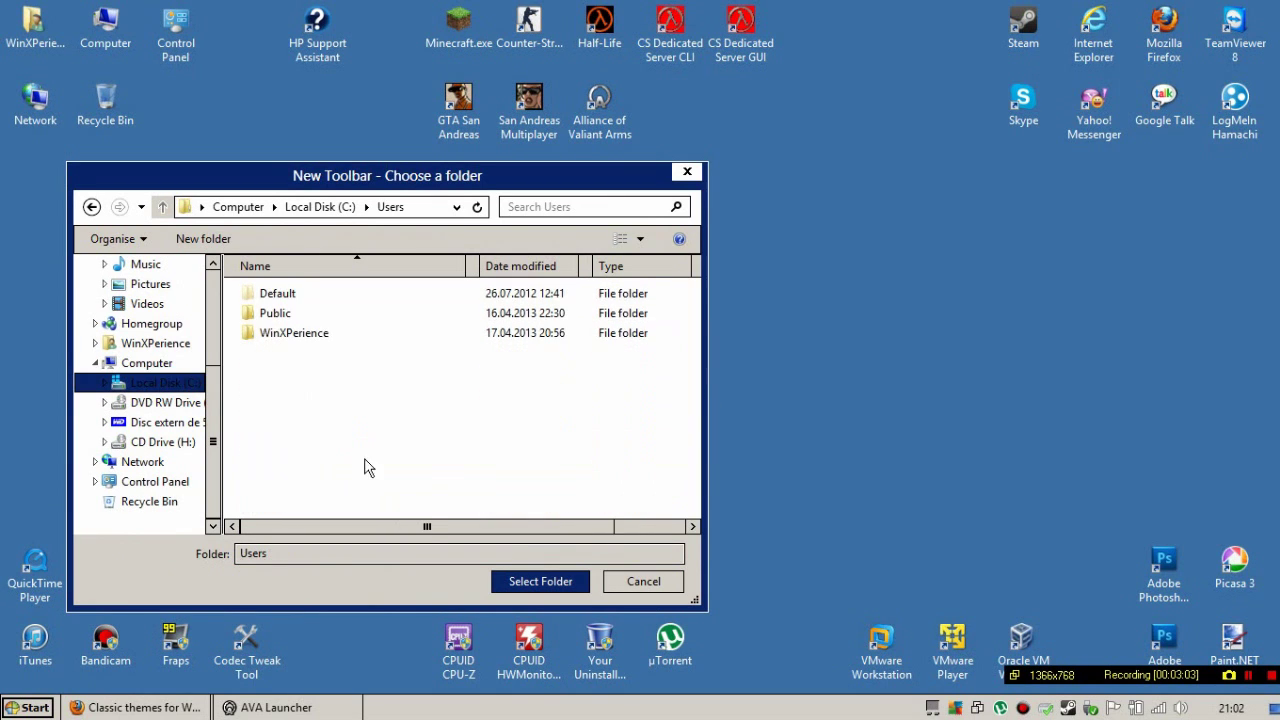
pyautogui.doubleClick(330, 338)
# Go through AppData\Roaming\Microsoft\Internet Explorer and add Quick Launch as the toolbar folder
pyautogui.click(468, 322)
pyautogui.doubleClick(468, 320)
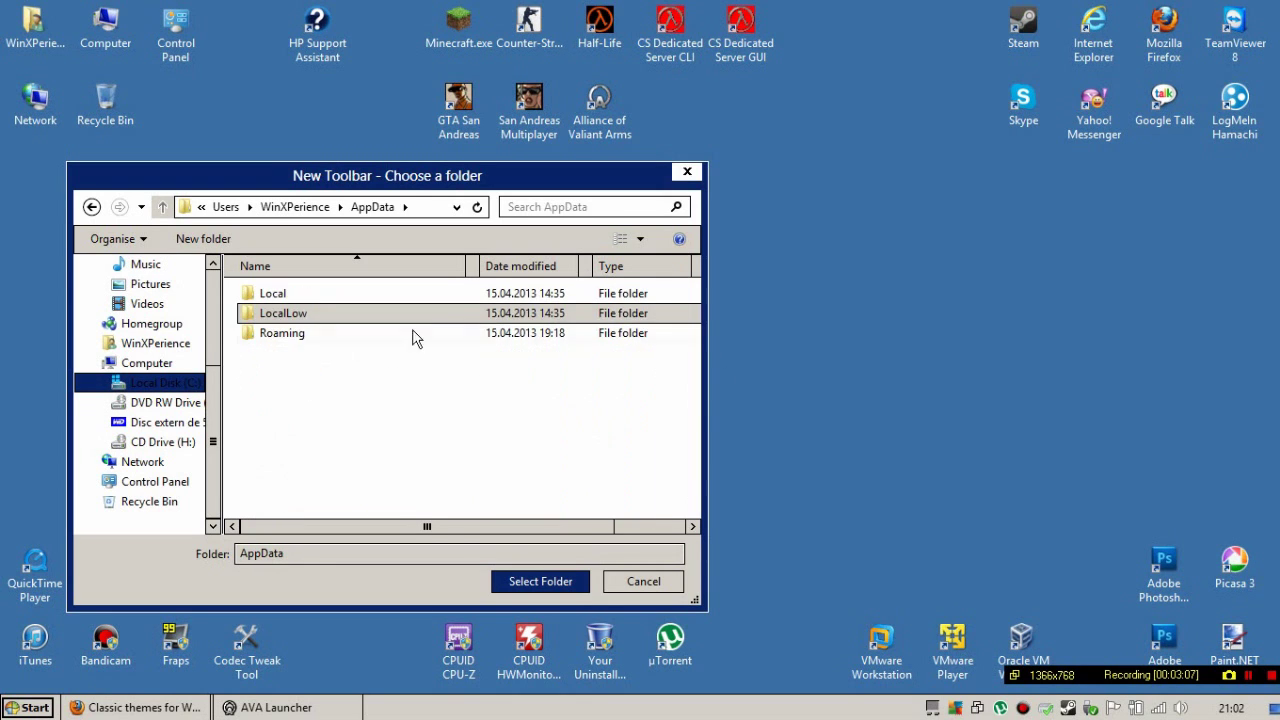
pyautogui.doubleClick(398, 330)
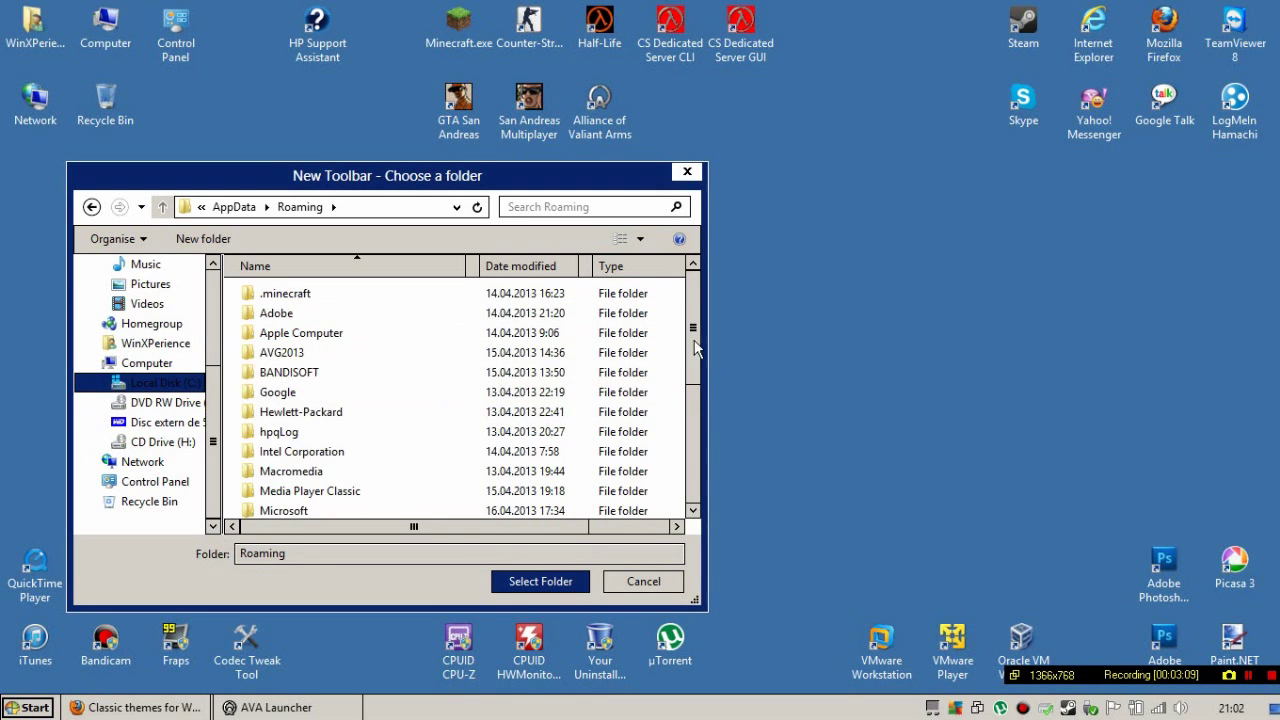
pyautogui.scroll(-2, 701, 385)
pyautogui.doubleClick(243, 399)
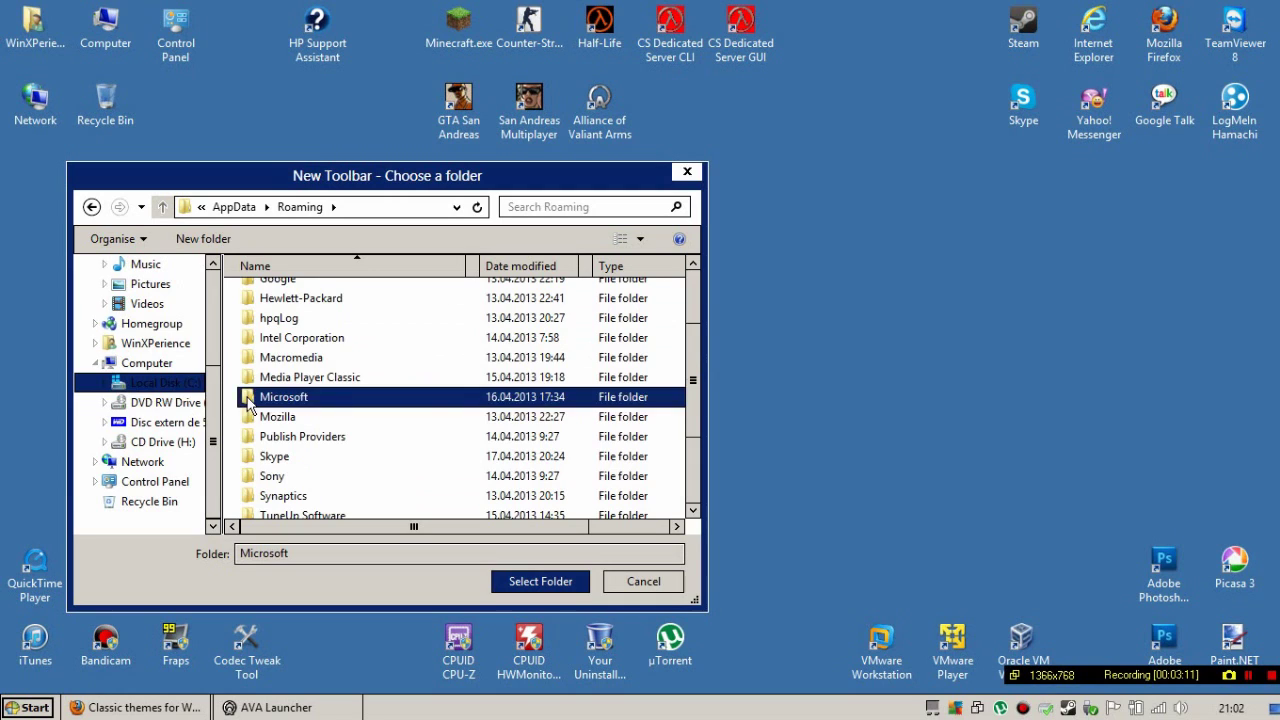
pyautogui.doubleClick(379, 476)
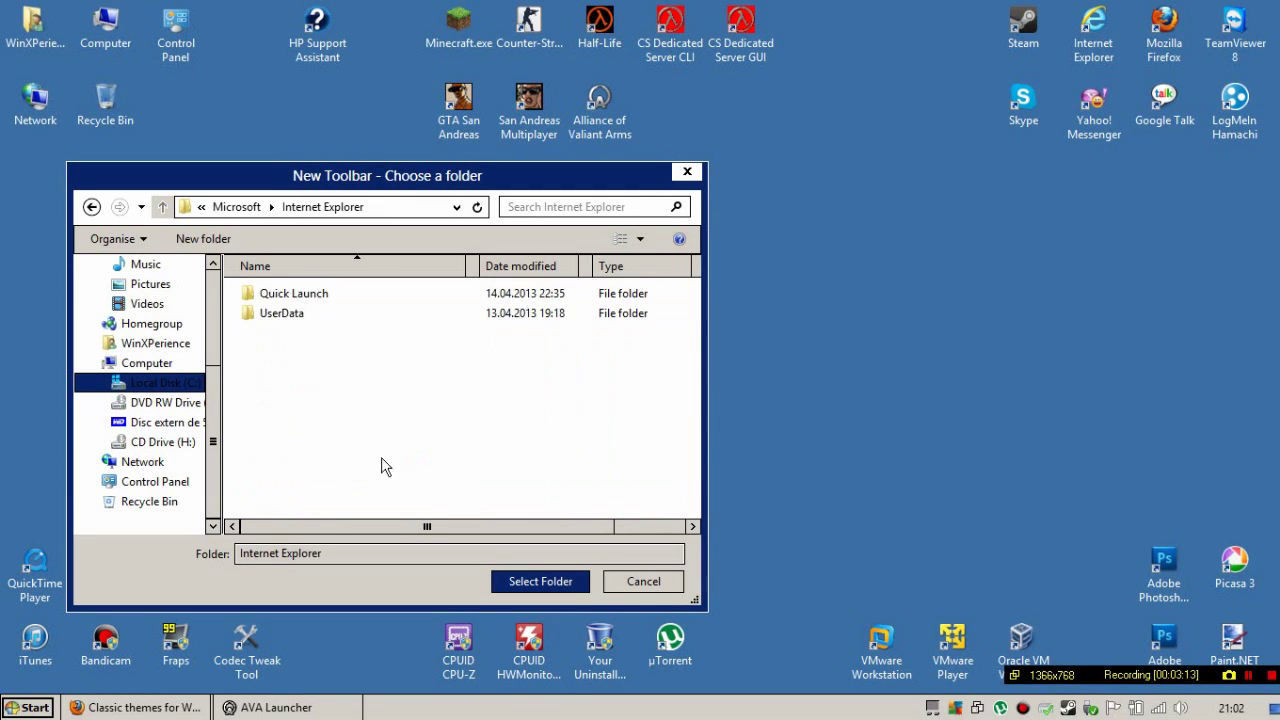
pyautogui.click(314, 295)
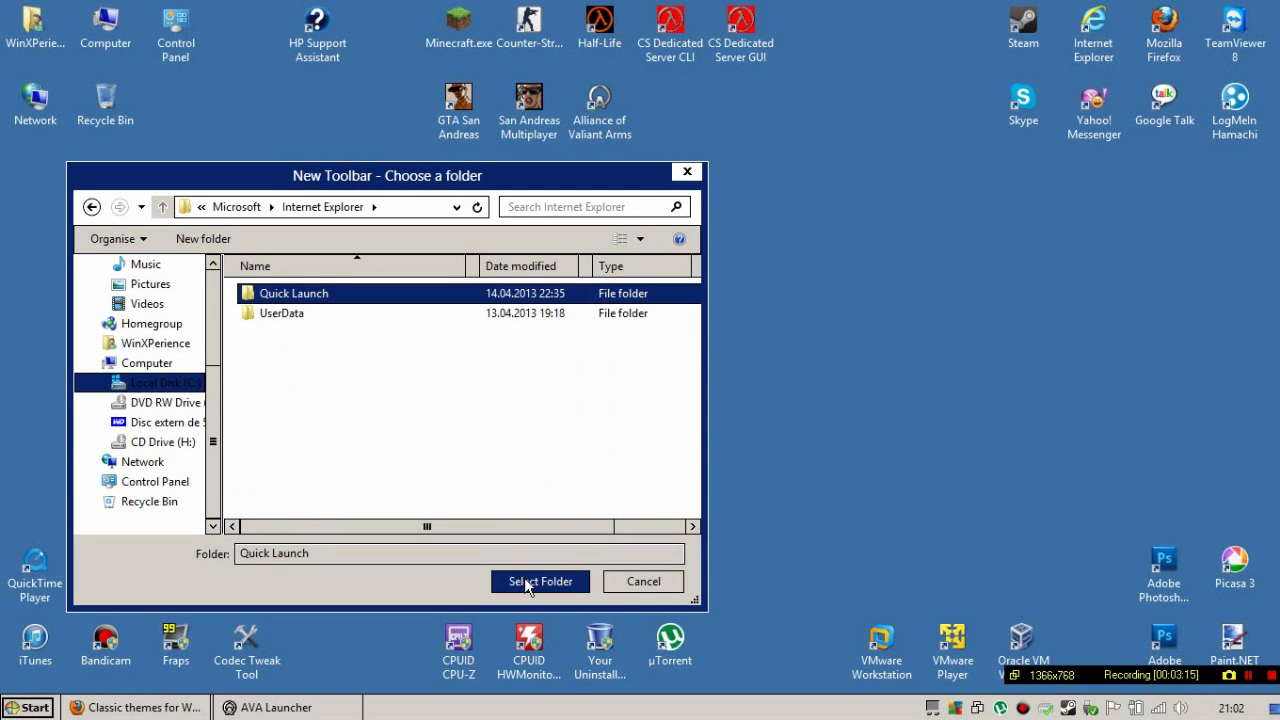
pyautogui.click(545, 583)
# Unlock the taskbar and move the Quick Launch toolbar next to Start
pyautogui.rightClick(634, 702)
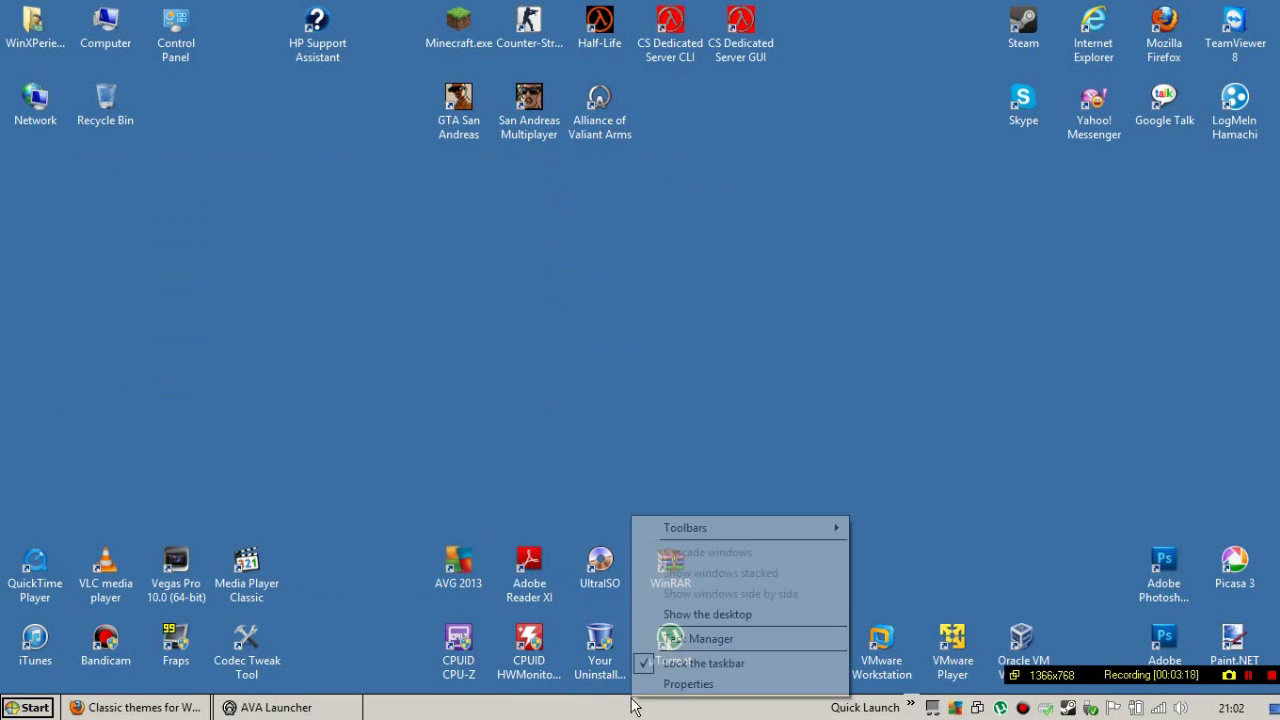
pyautogui.rightClick(494, 716)
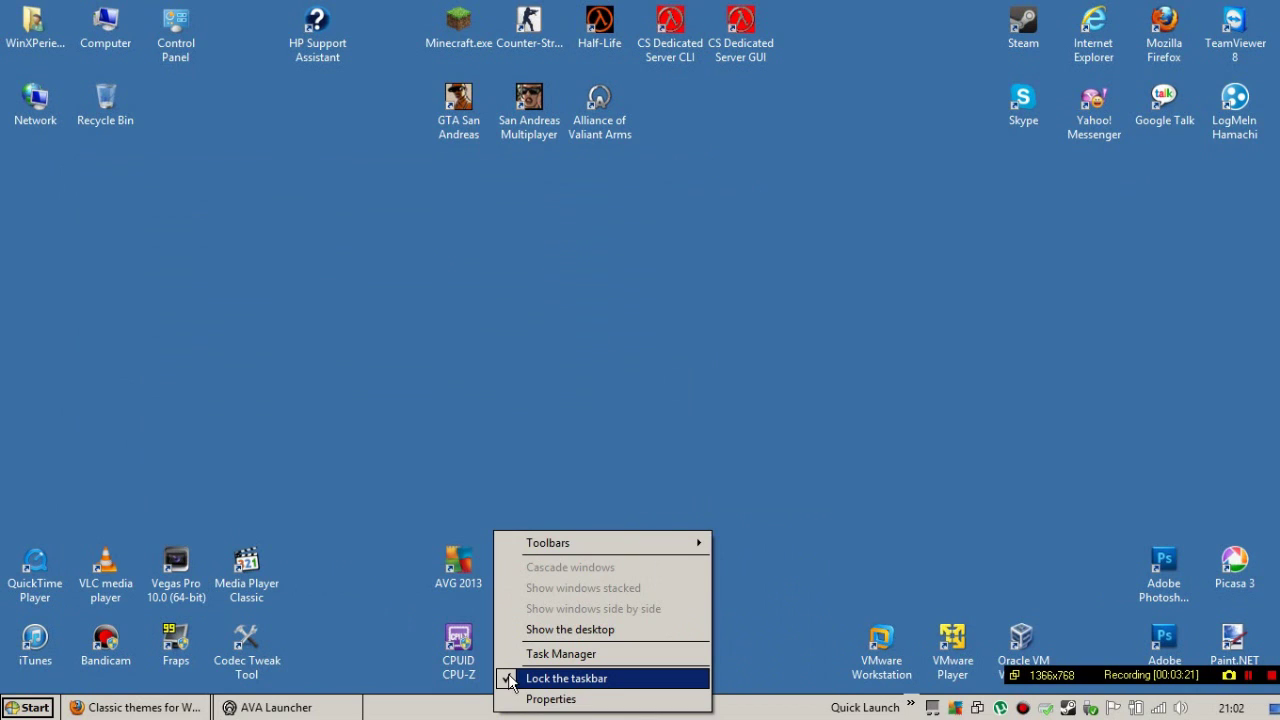
pyautogui.click(651, 678)
pyautogui.moveTo(822, 707); pyautogui.dragTo(78, 710)
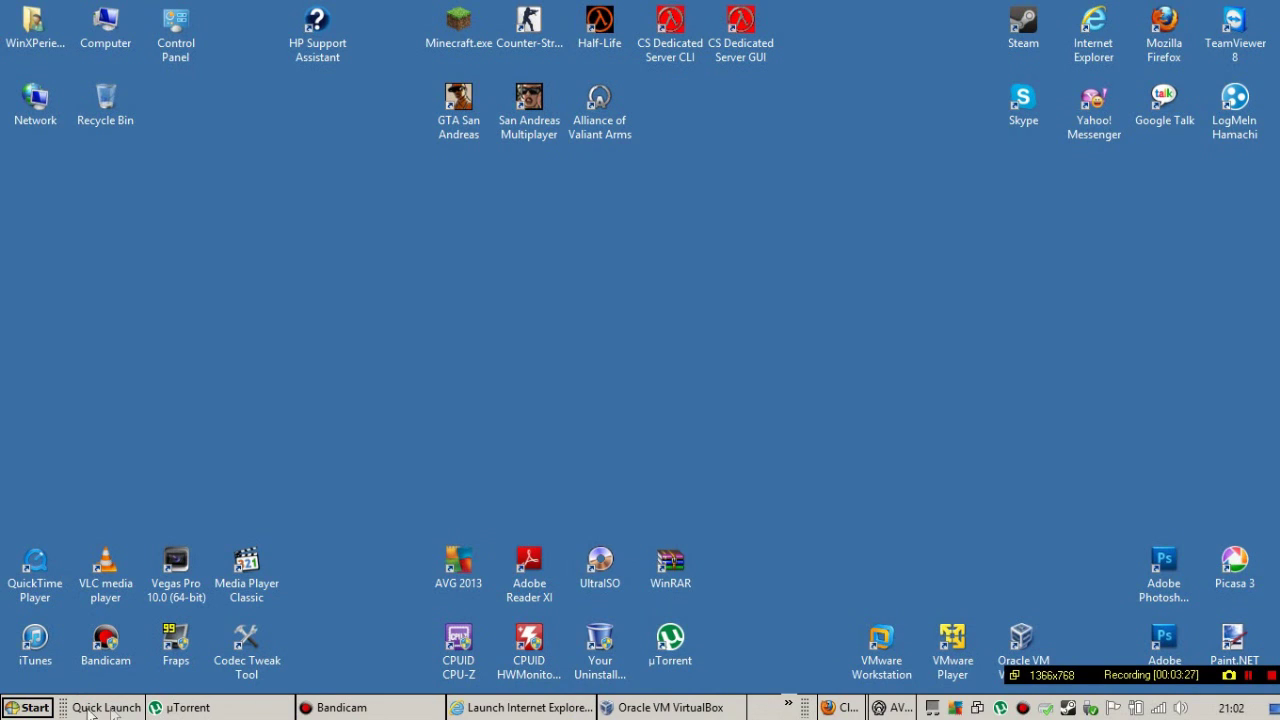
# Hide Quick Launch's title and text labels and narrow it to a few icons
pyautogui.rightClick(64, 707)
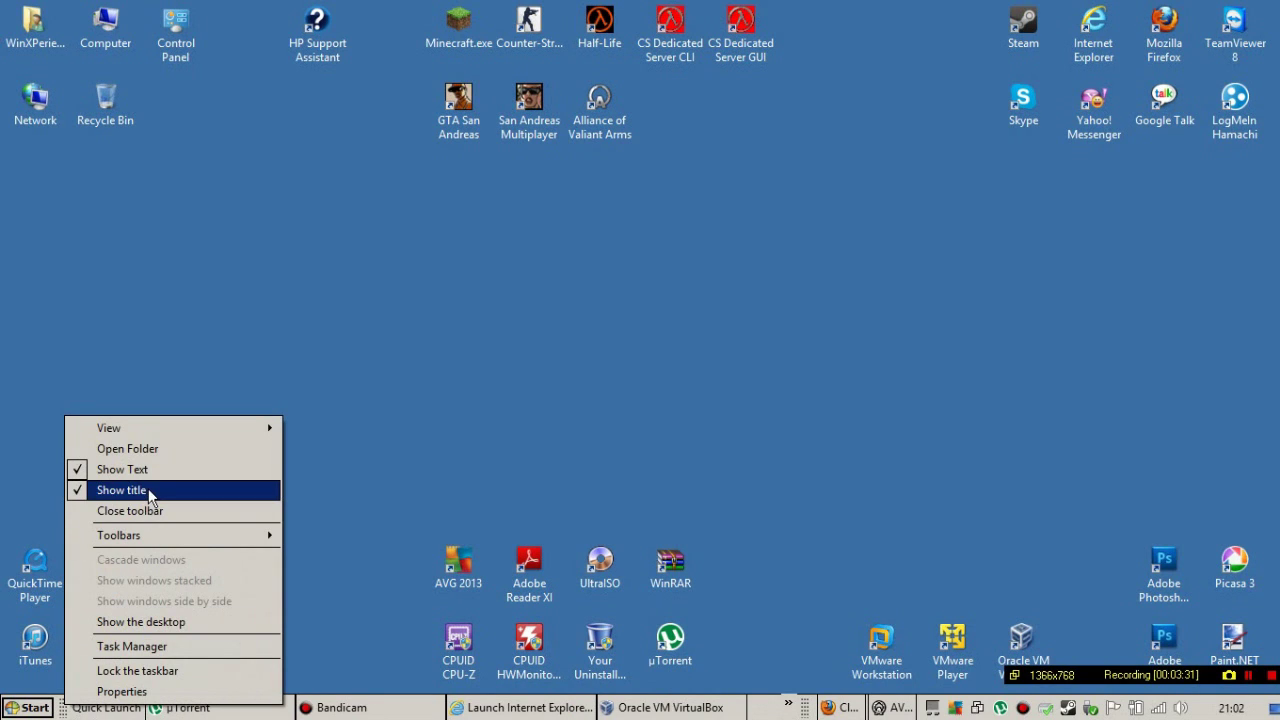
pyautogui.click(148, 488)
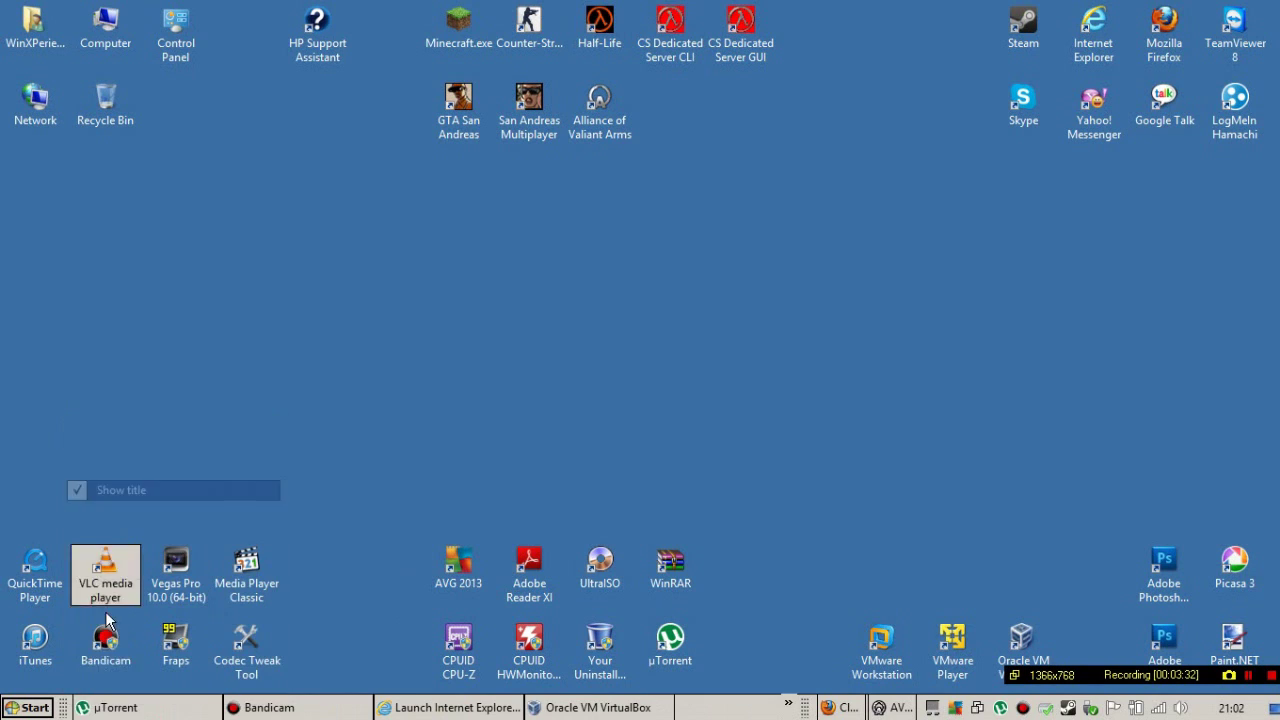
pyautogui.rightClick(57, 712)
pyautogui.click(123, 477)
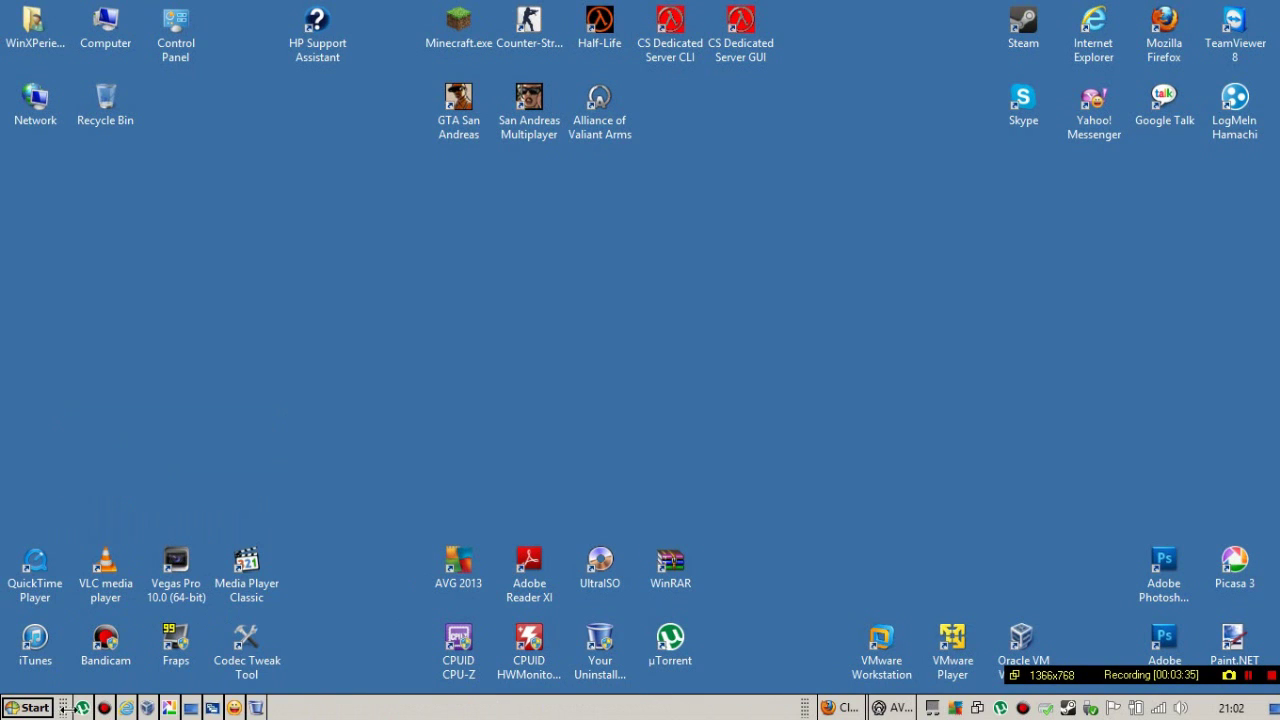
pyautogui.moveTo(194, 710); pyautogui.dragTo(81, 713)
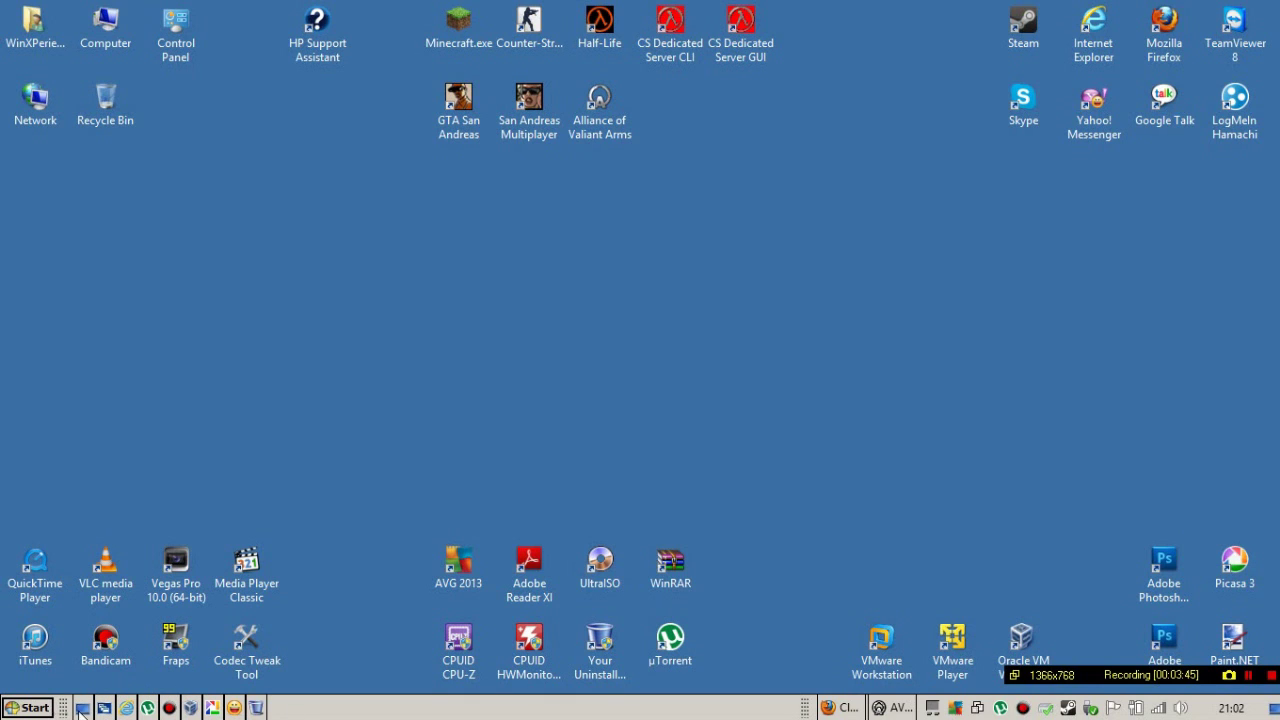
pyautogui.moveTo(805, 708); pyautogui.dragTo(140, 712)
# Lock the taskbar again
pyautogui.rightClick(582, 708)
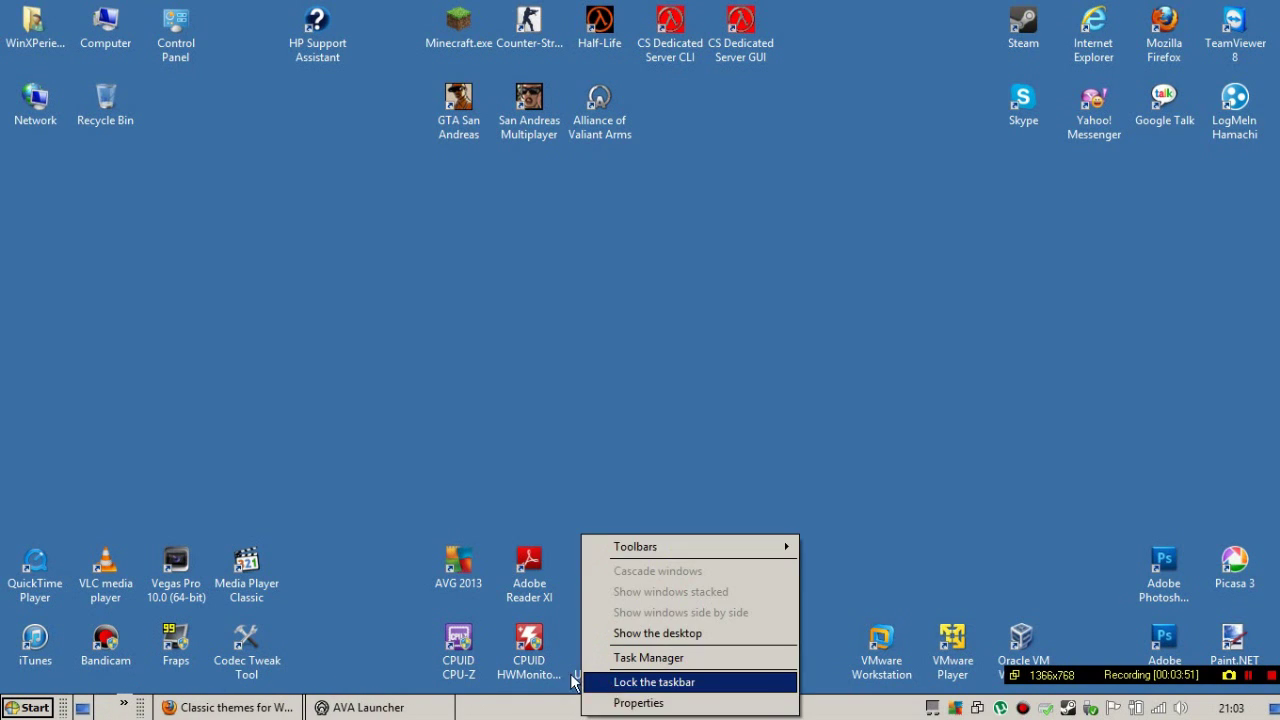
pyautogui.click(588, 681)
pyautogui.rightClick(588, 716)
pyautogui.click(590, 679)
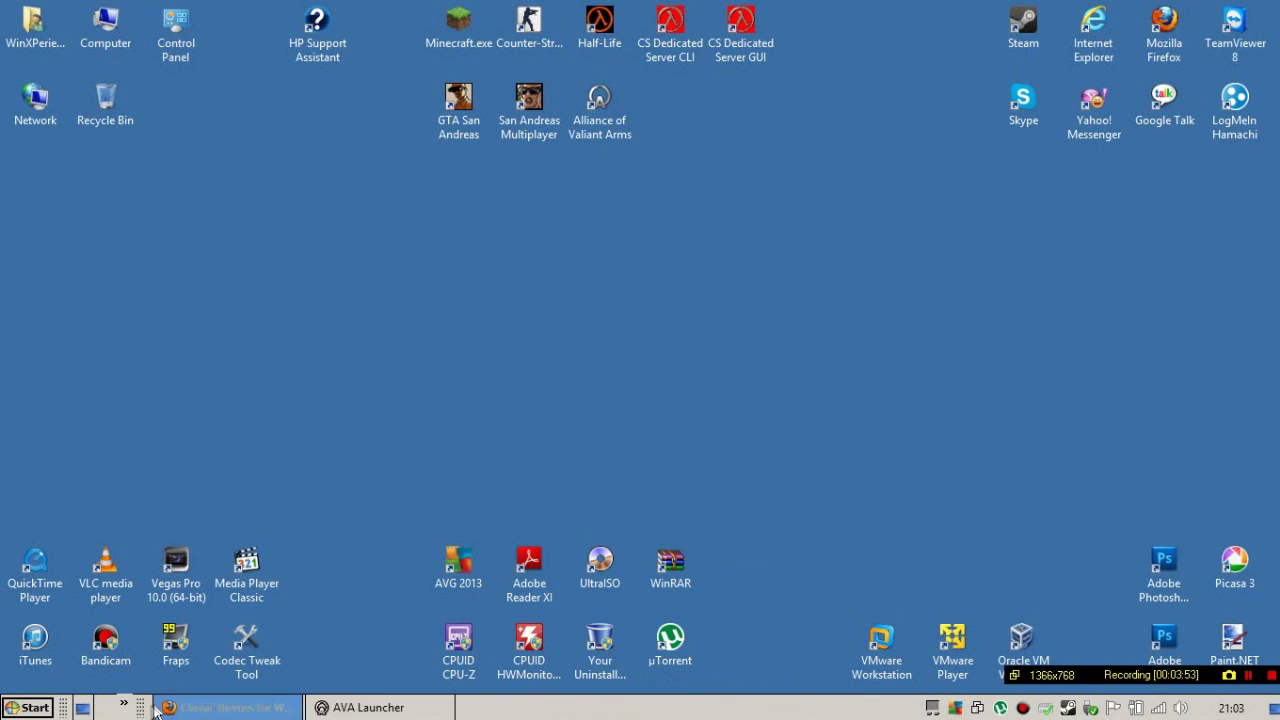
pyautogui.rightClick(530, 708)
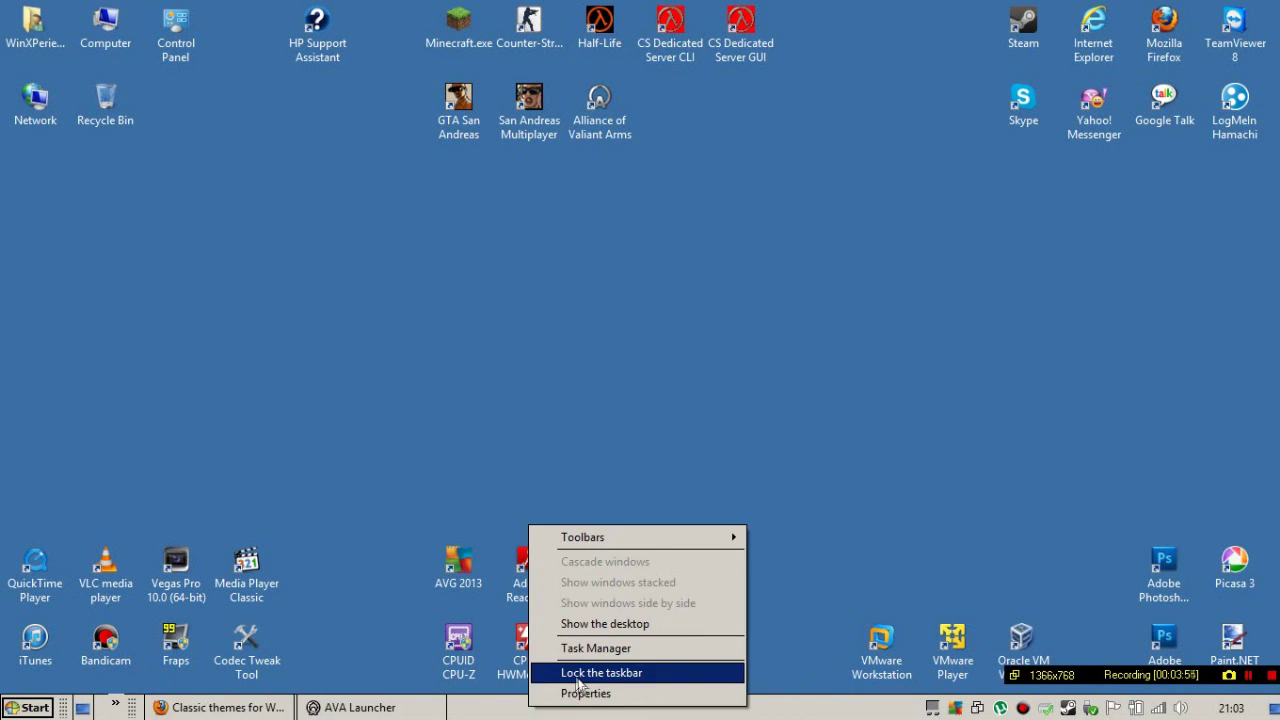
pyautogui.click(575, 669)
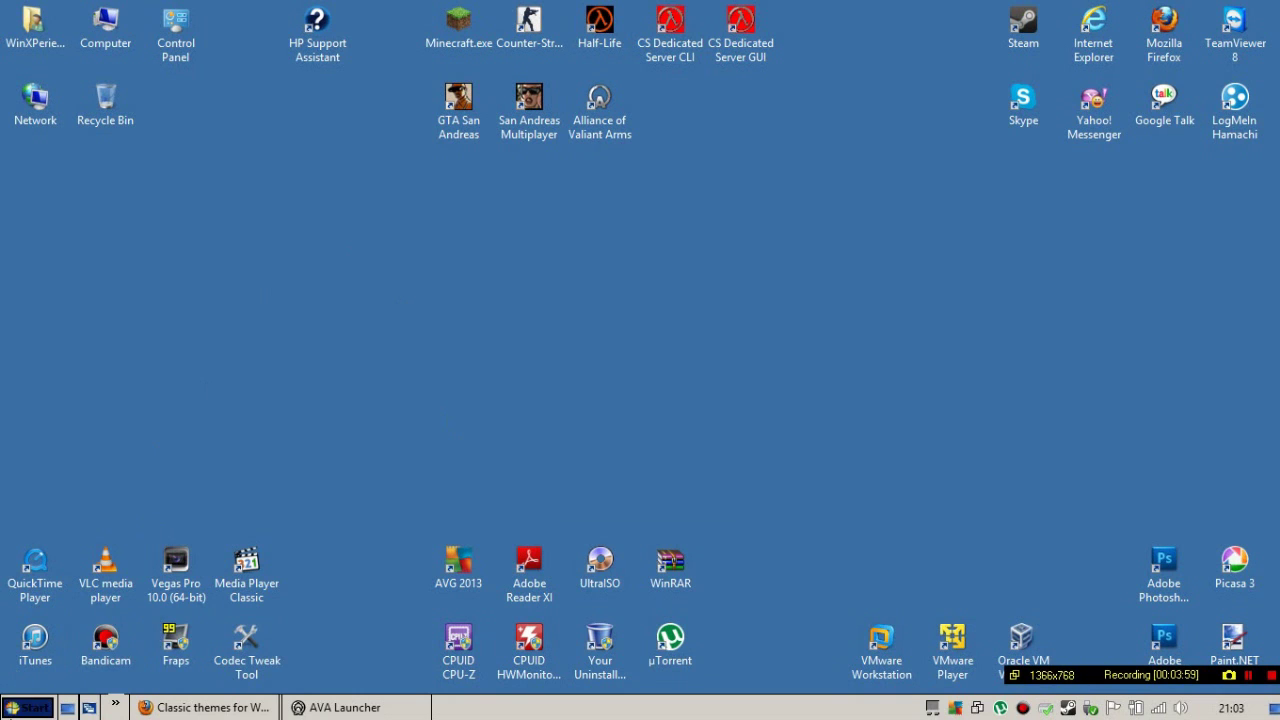
pyautogui.click(28, 707)
pyautogui.click(405, 309)
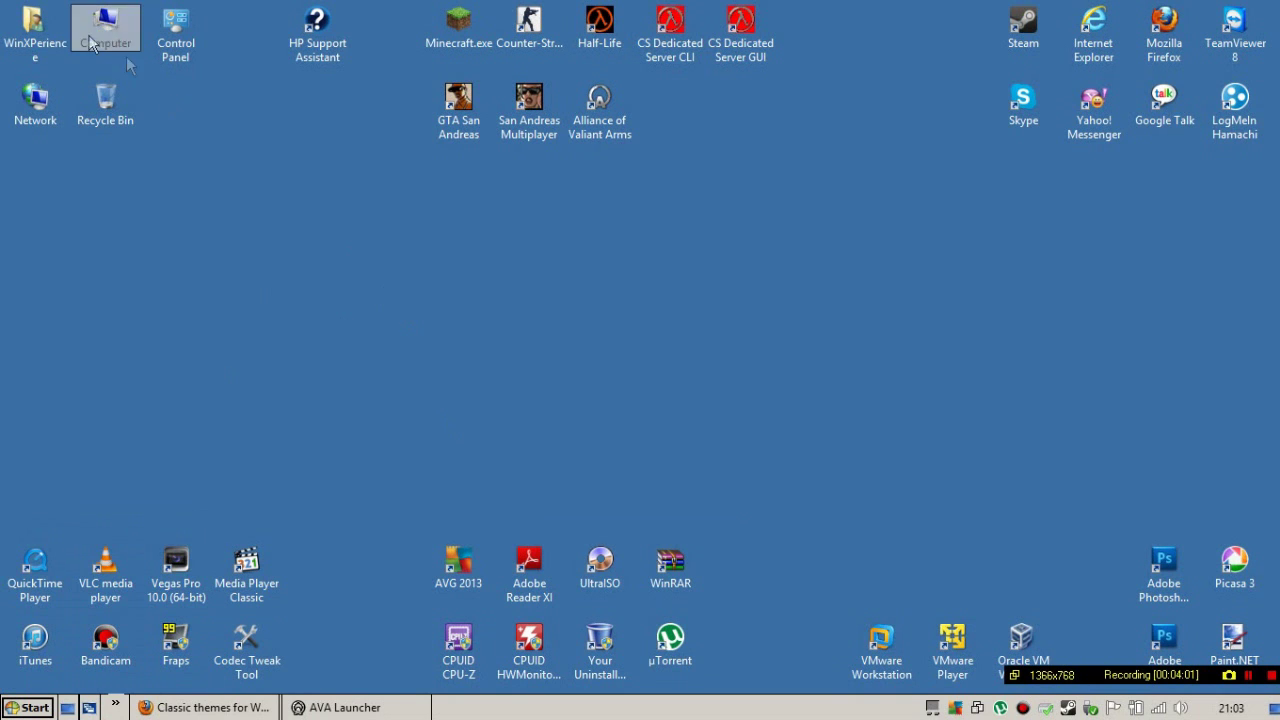
pyautogui.press('super+e')
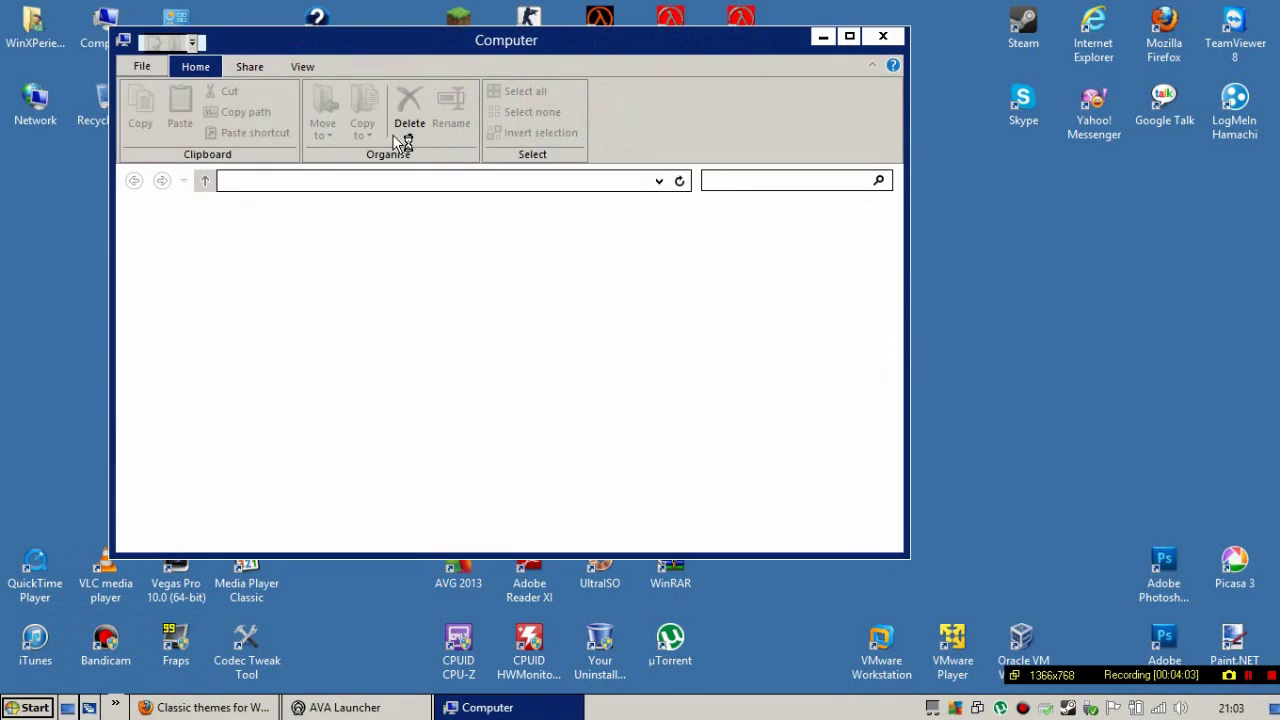
pyautogui.moveTo(480, 45); pyautogui.dragTo(443, 72)
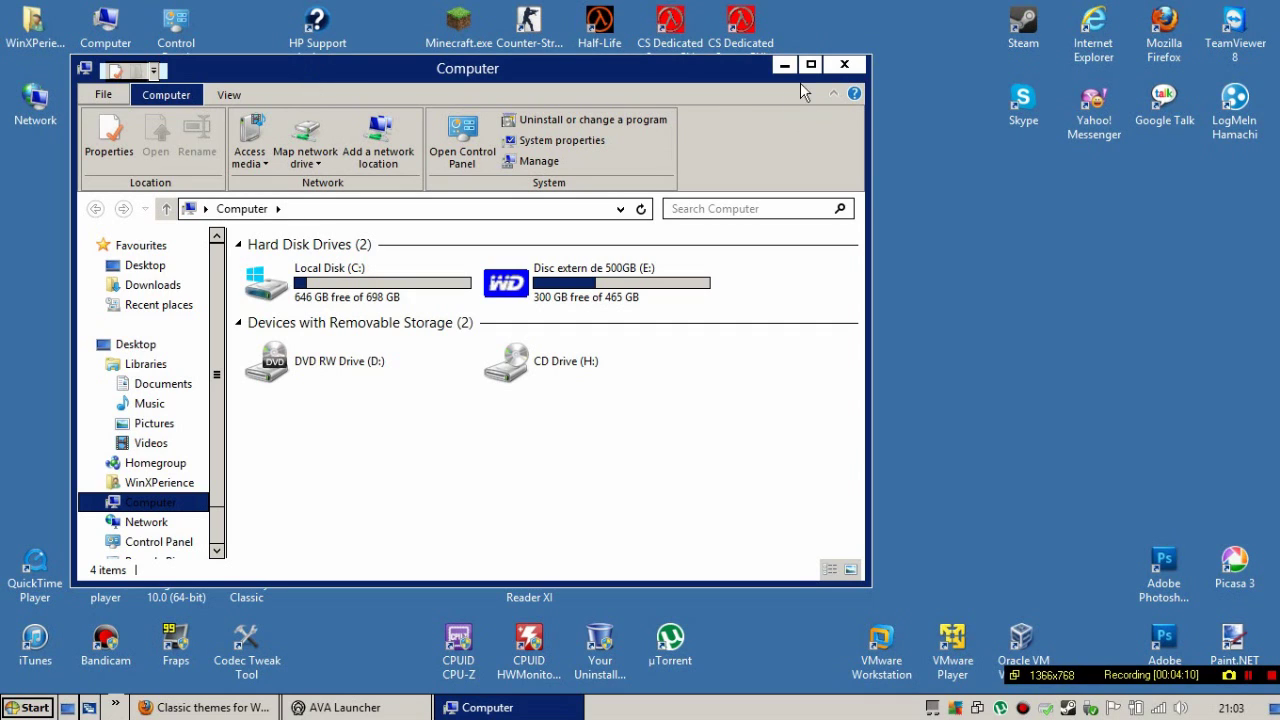
pyautogui.click(975, 312)
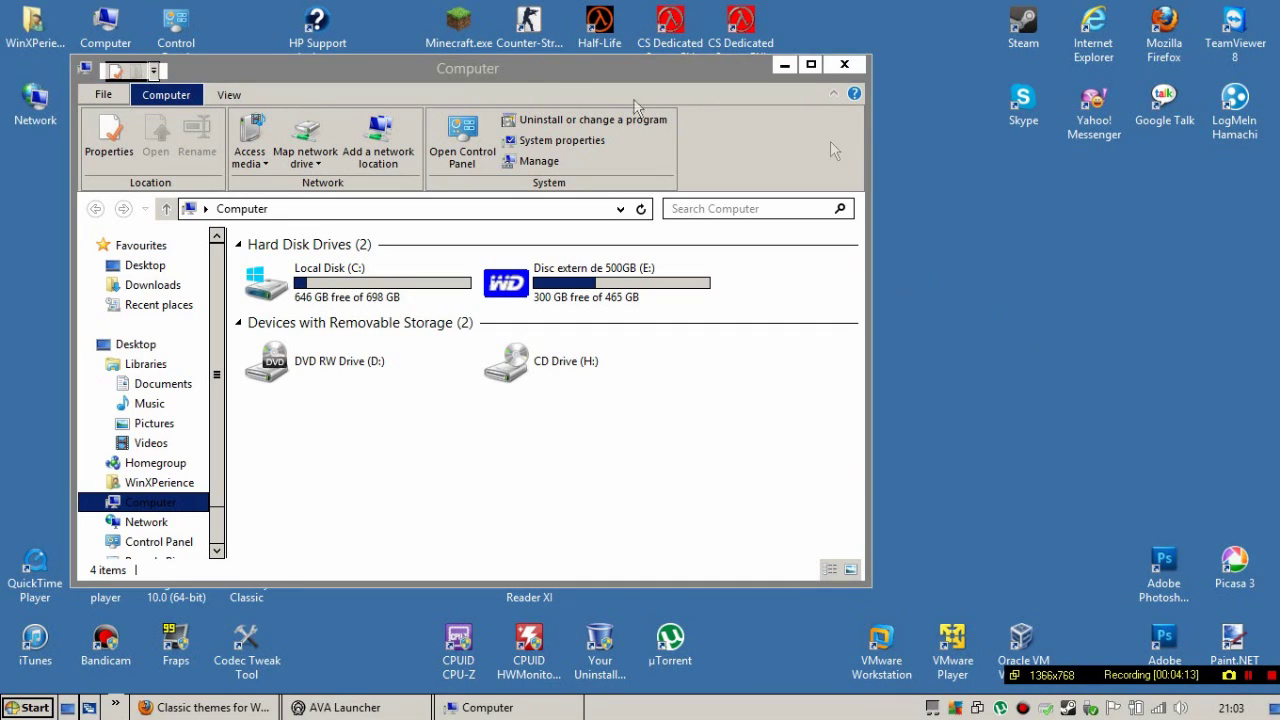
pyautogui.click(516, 72)
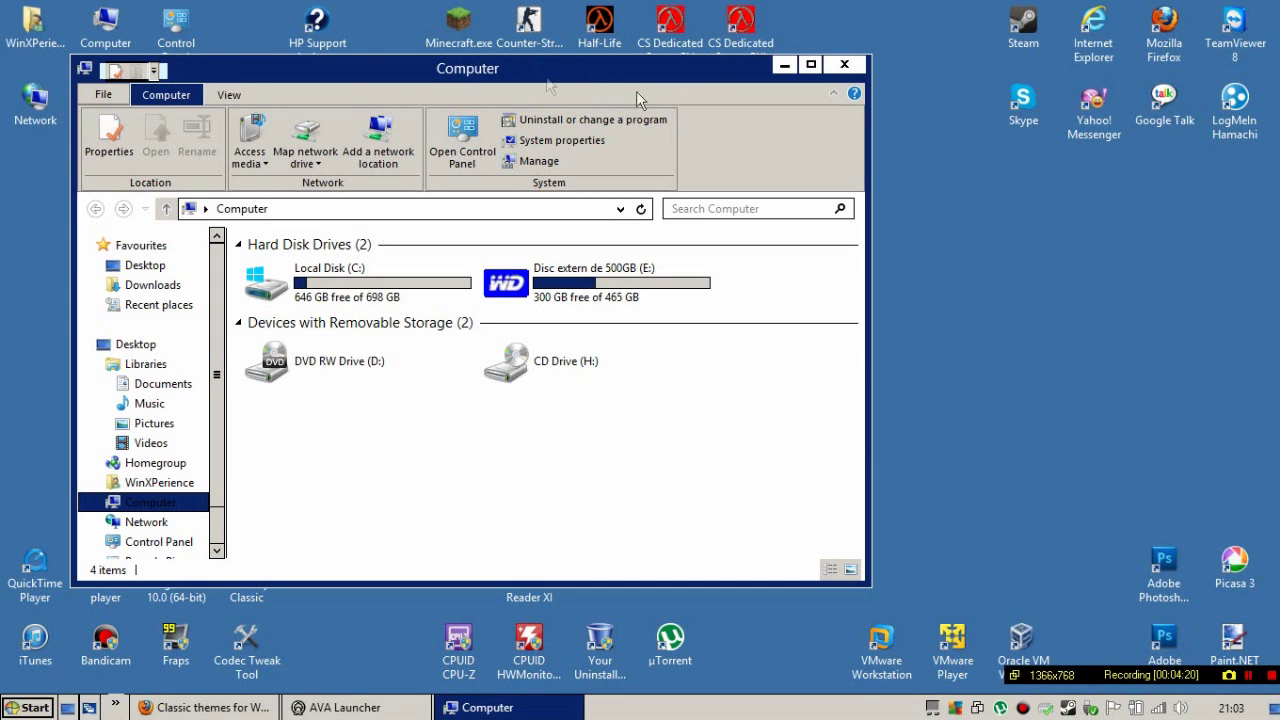
pyautogui.moveTo(428, 82)
pyautogui.mouseDown()
pyautogui.moveTo(384, 71)
pyautogui.moveTo(446, 90)
pyautogui.moveTo(434, 98)
pyautogui.mouseUp()
pyautogui.click(846, 82)
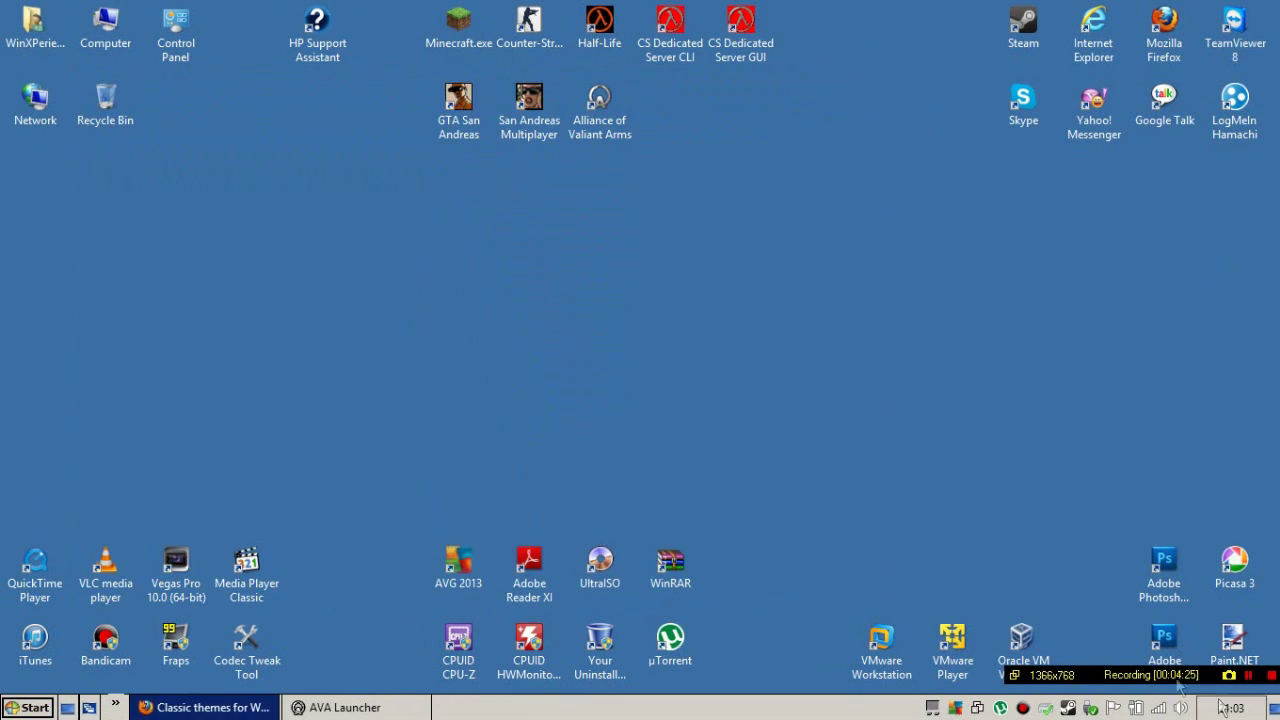